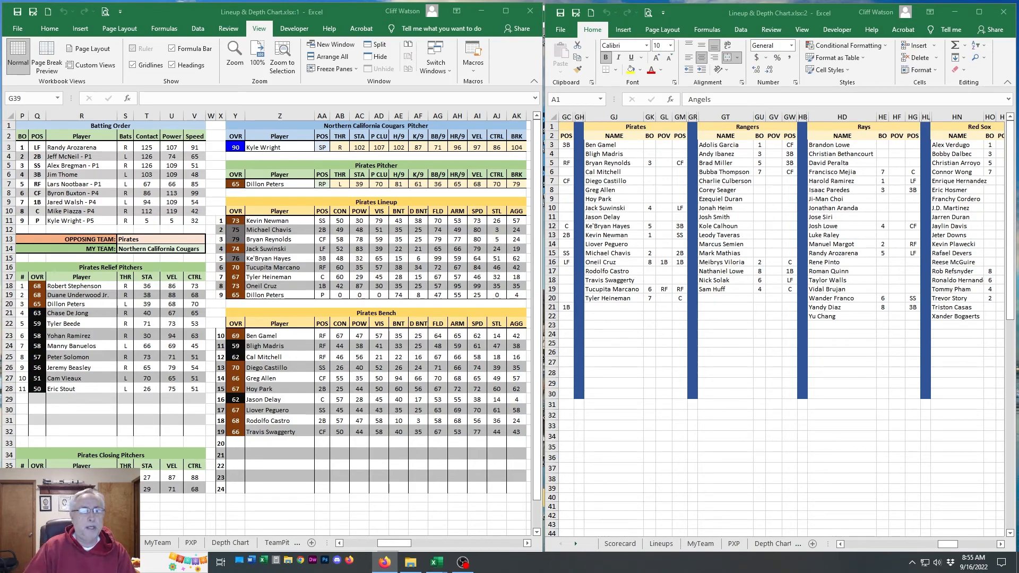
Examine the Pirates lineup positions and the matching NAME, BO, POV and POS entries in the Pirates depth chart.
drag(321, 220, 326, 317)
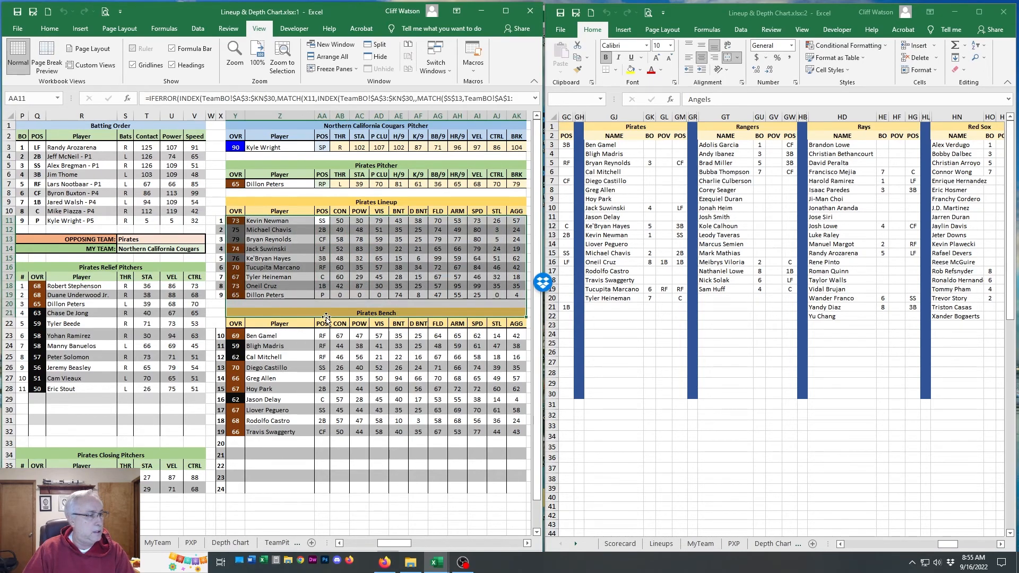
drag(323, 219, 324, 296)
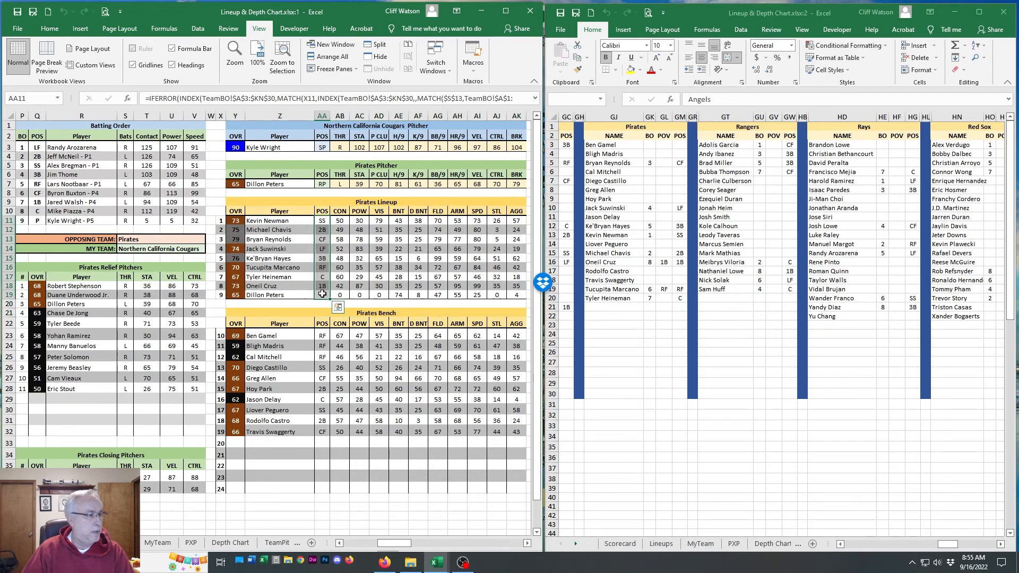
click(297, 242)
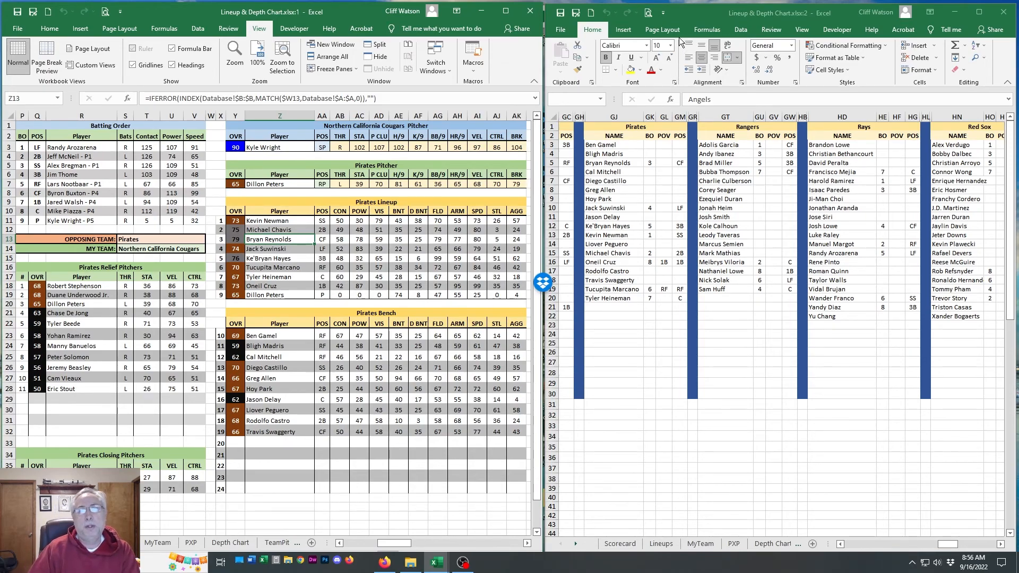
drag(613, 129, 608, 317)
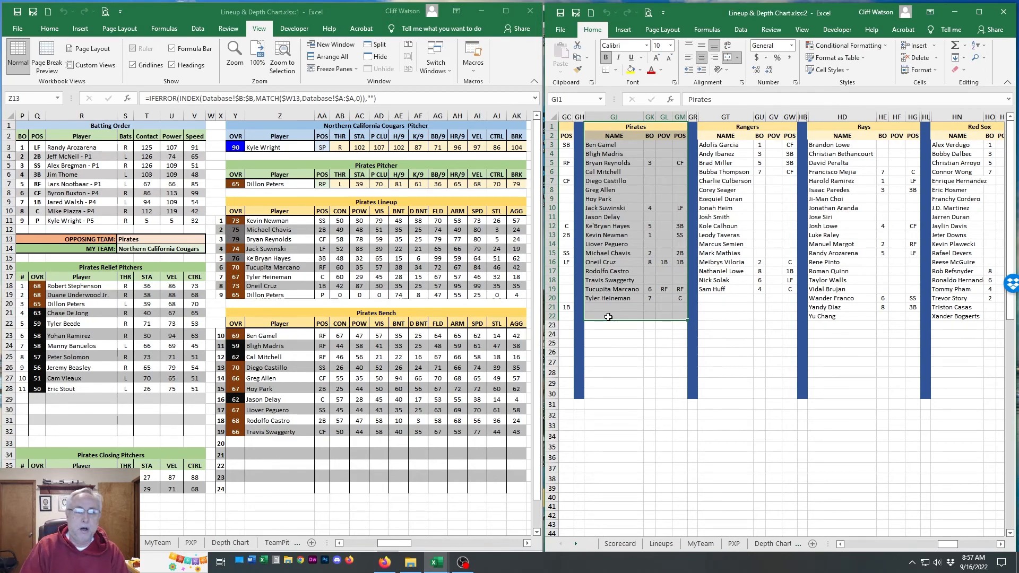
click(663, 145)
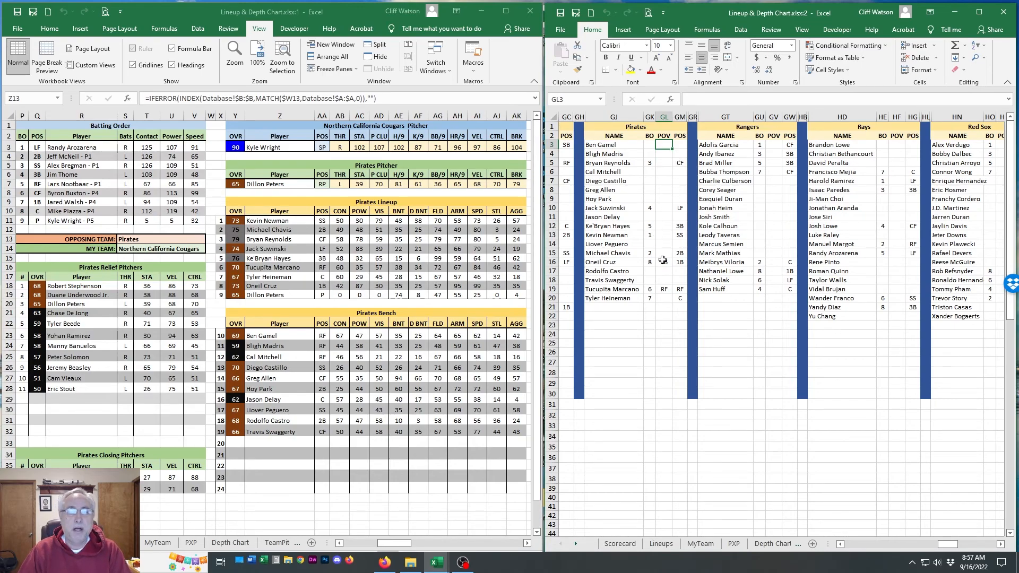
click(594, 262)
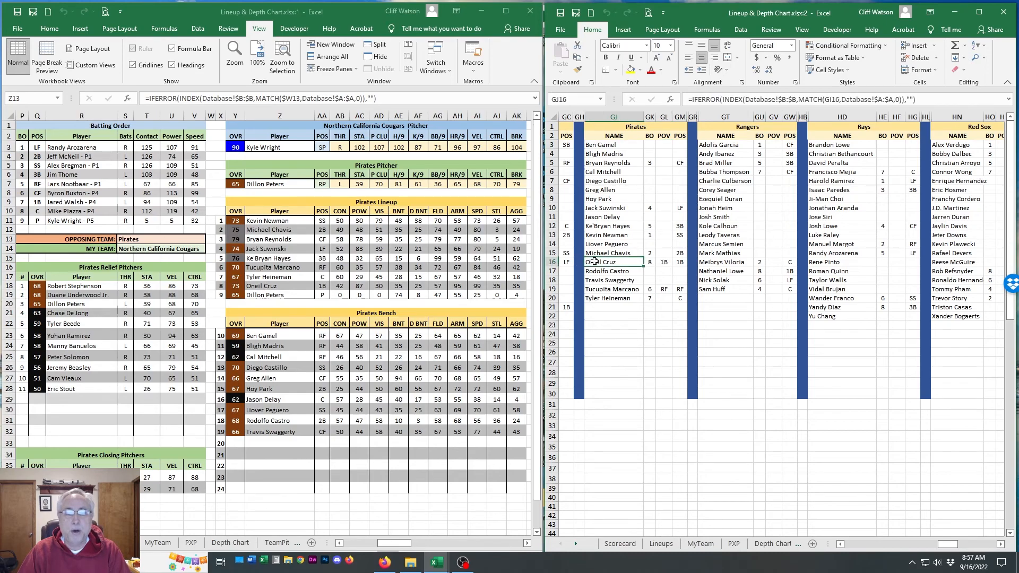
drag(638, 261, 685, 262)
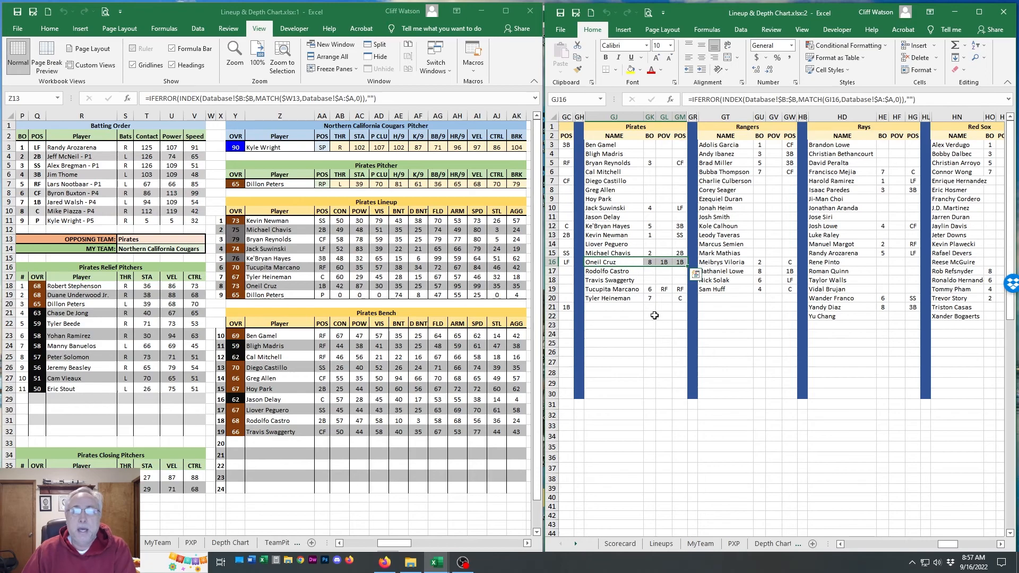
click(664, 278)
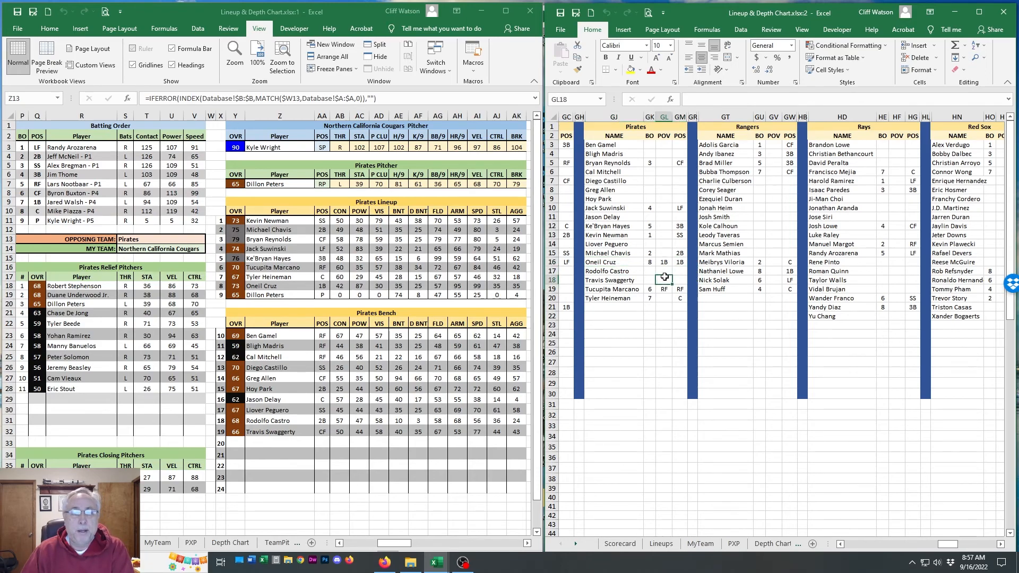
Clear Oneil Cruz's POV entry in the Pirates depth chart and re-enter it as 1B.
click(665, 262)
key(Delete)
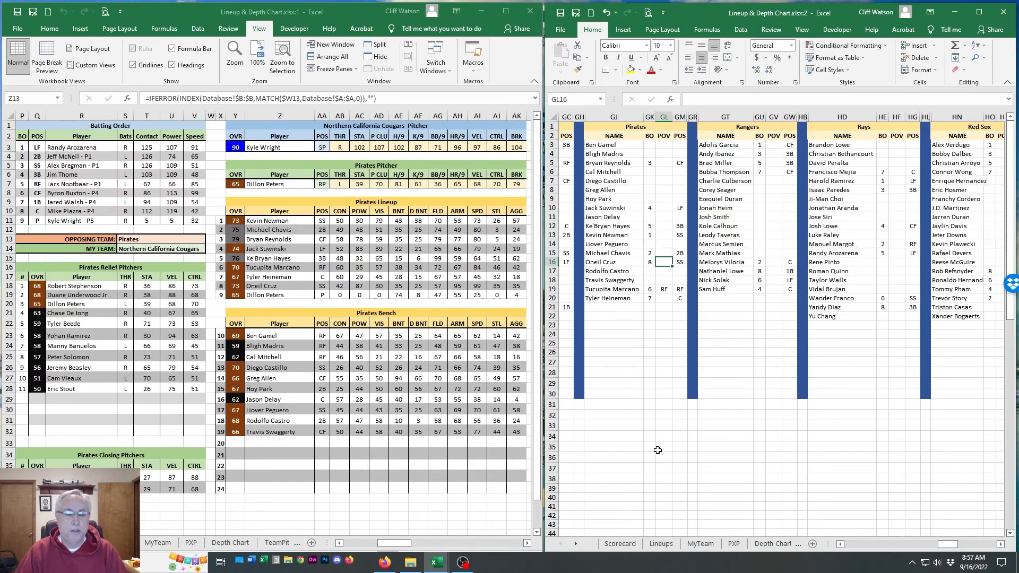
text(1B)
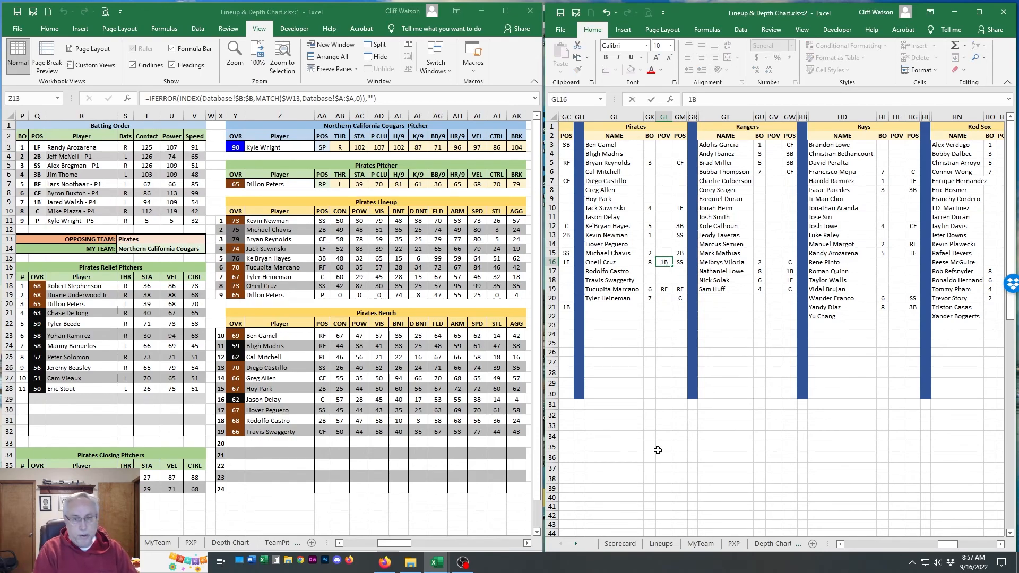
key(ctrl+Return)
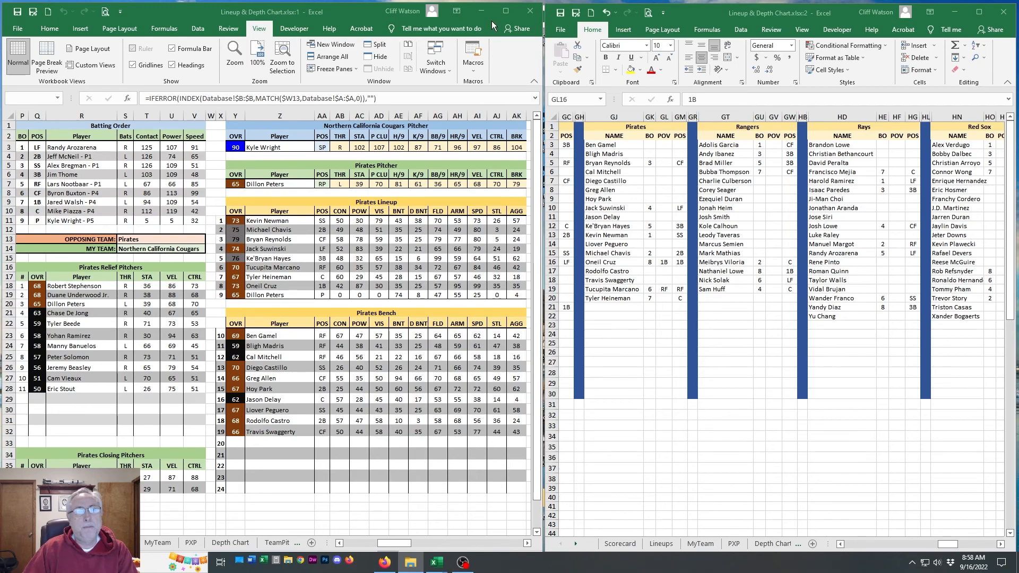
Set the opposing team in cell S13 of the lineup sheet to Rangers.
click(362, 14)
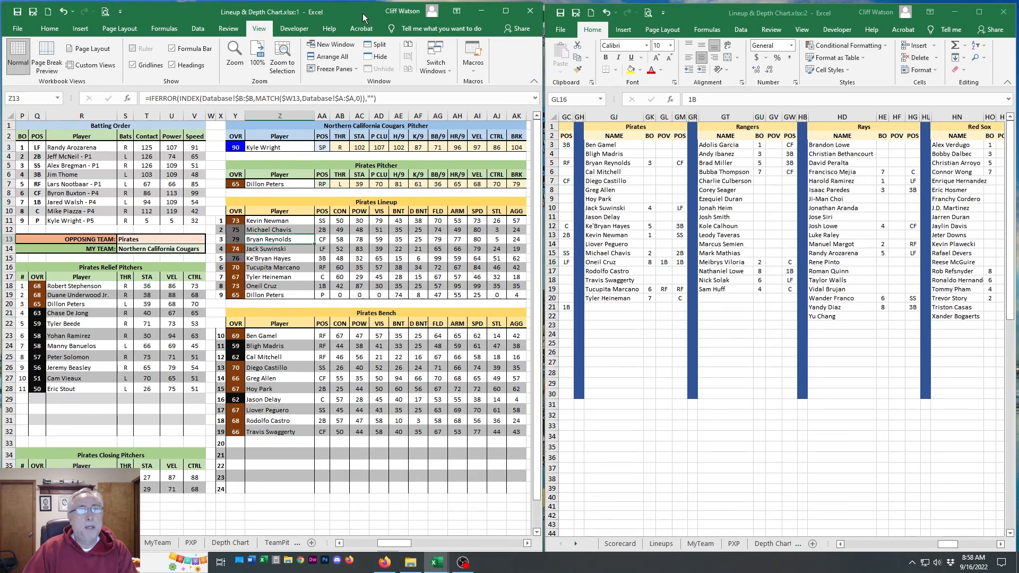
click(139, 240)
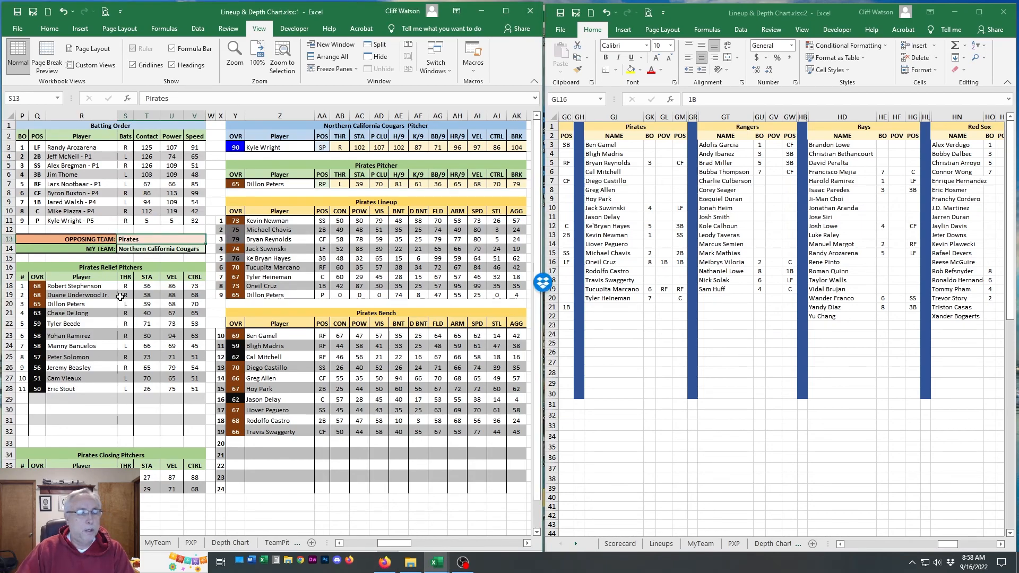
drag(58, 184, 123, 359)
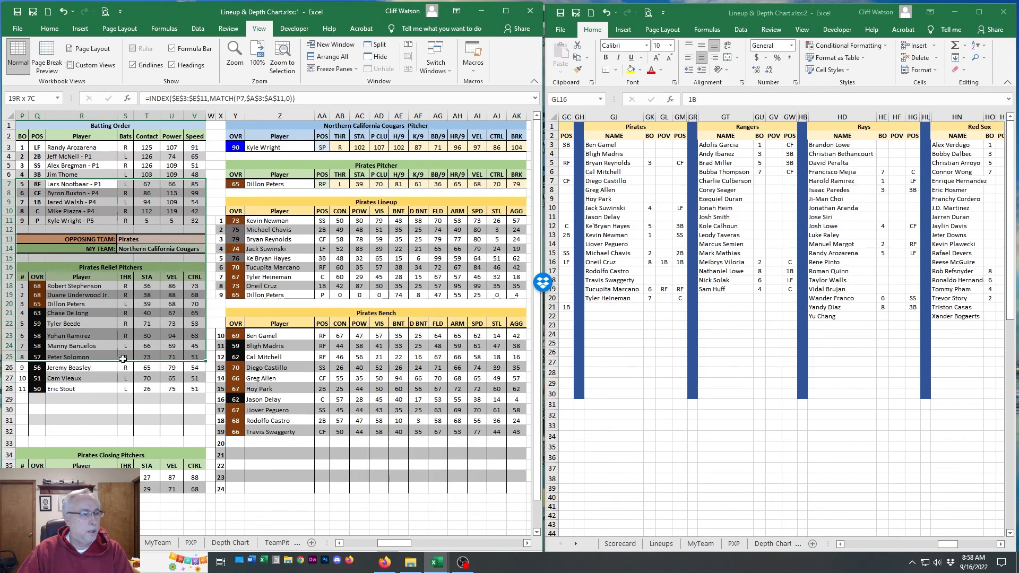
click(131, 242)
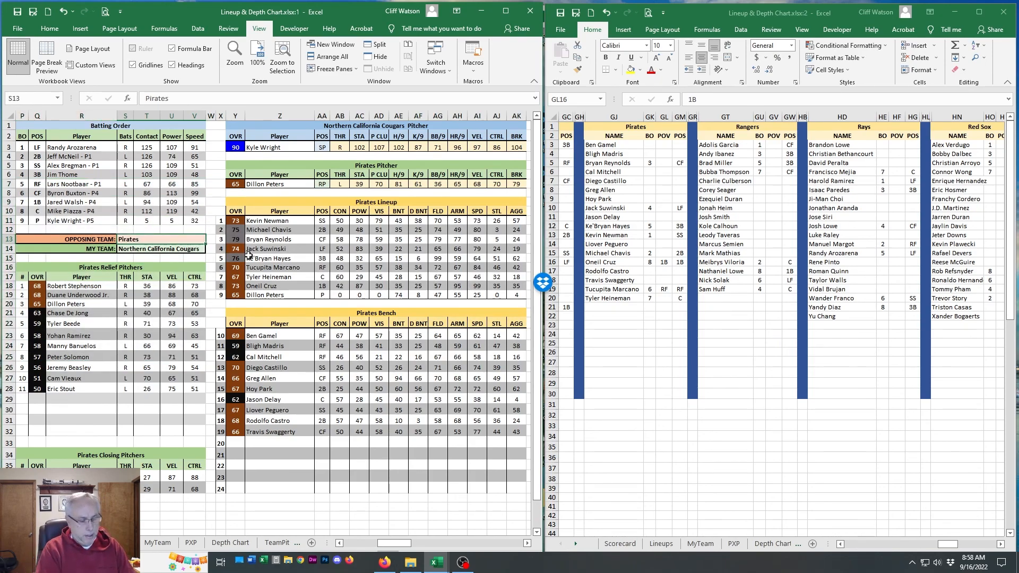
text(Rangers)
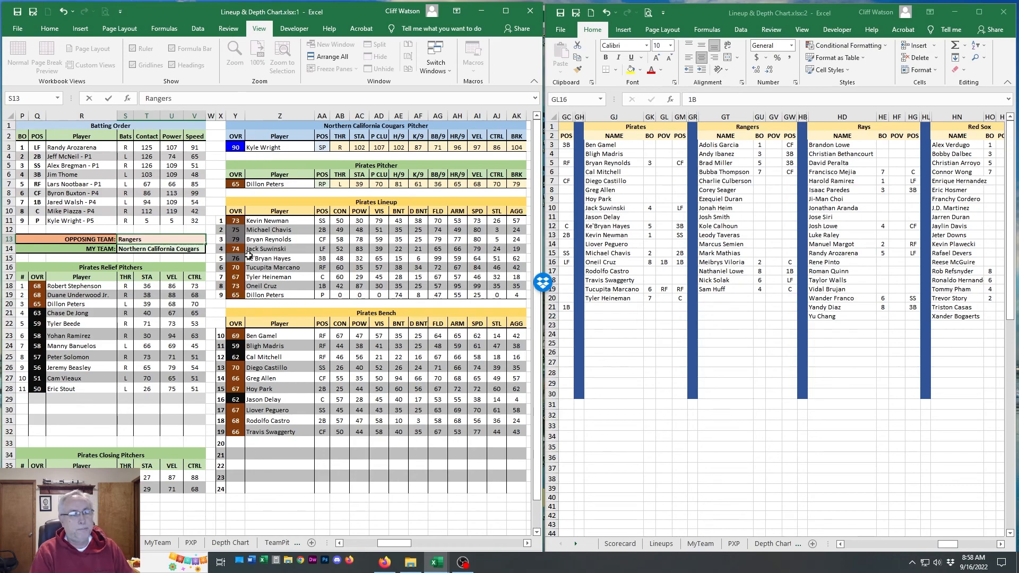
key(Return)
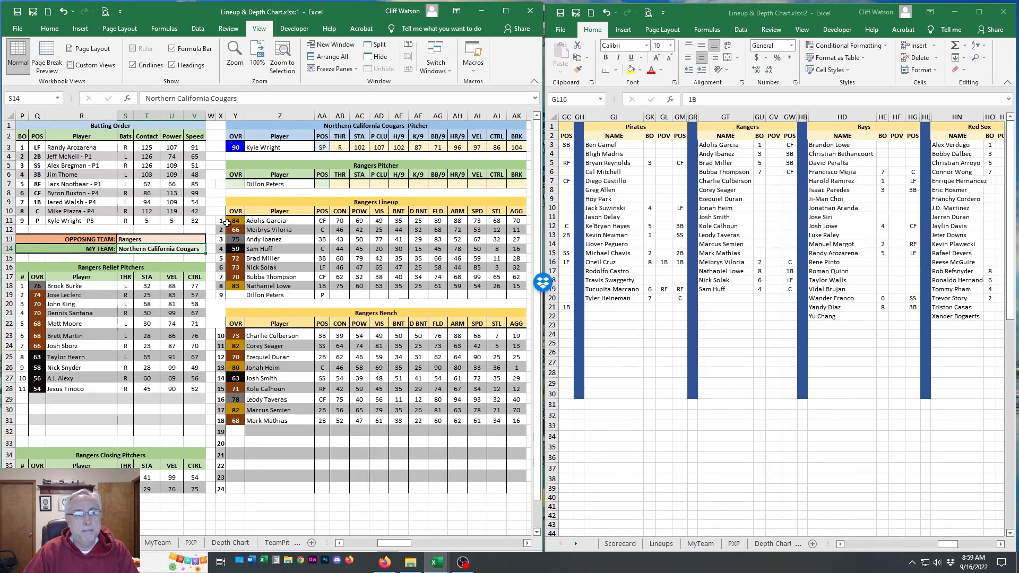
Choose Jon Gray as the Rangers pitcher in cell Z7.
click(272, 185)
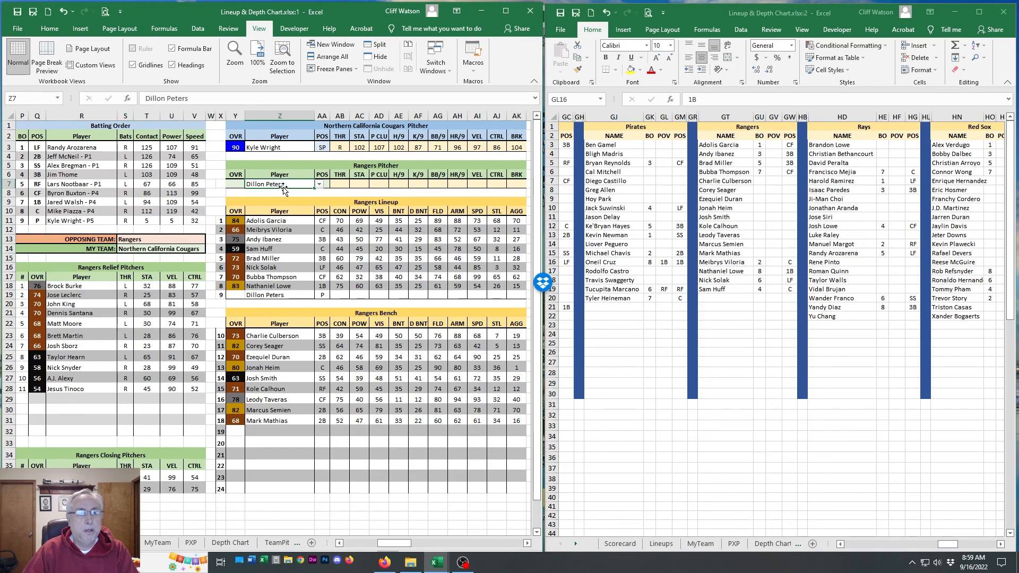
click(319, 185)
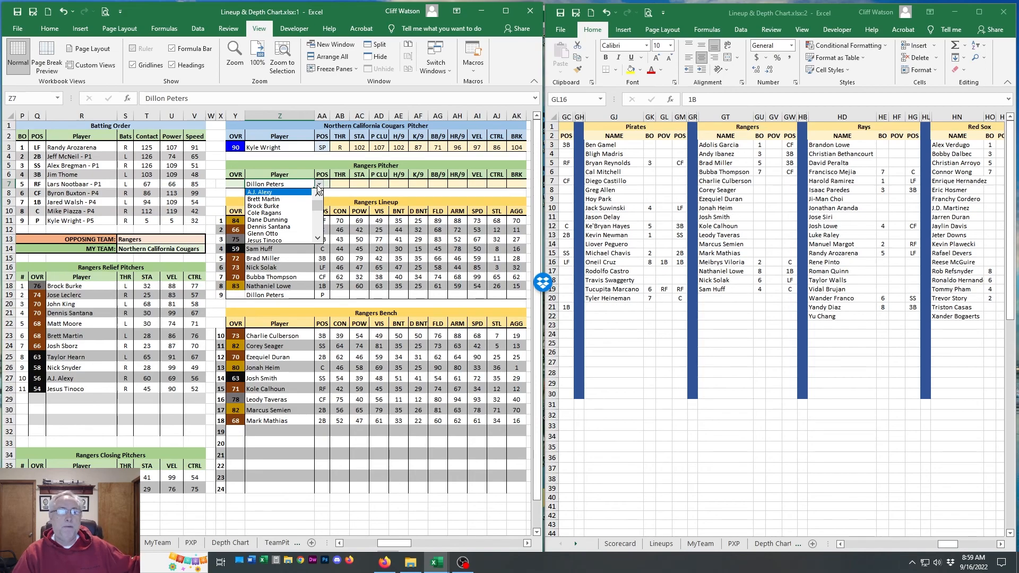
drag(320, 199, 317, 210)
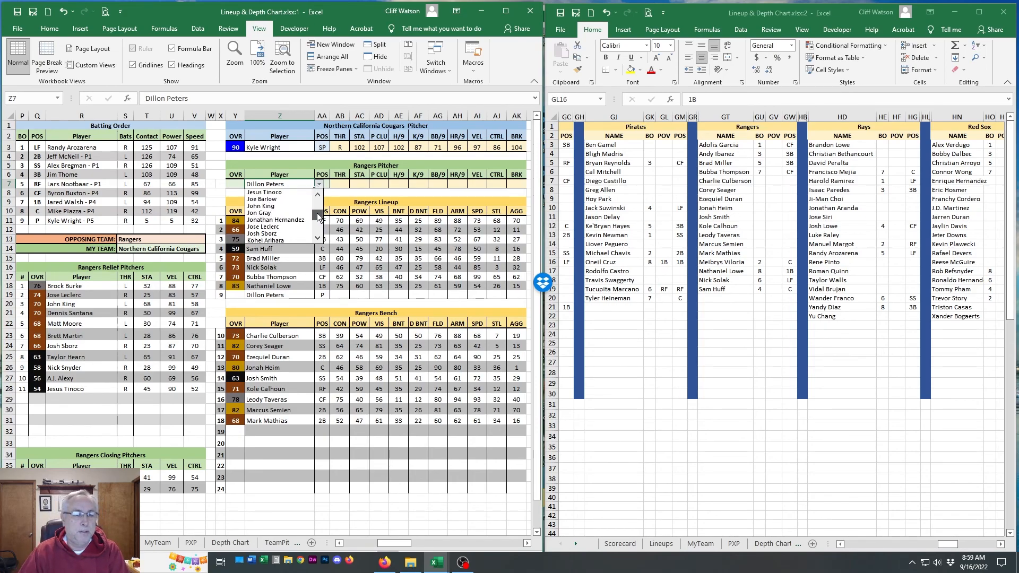
click(288, 213)
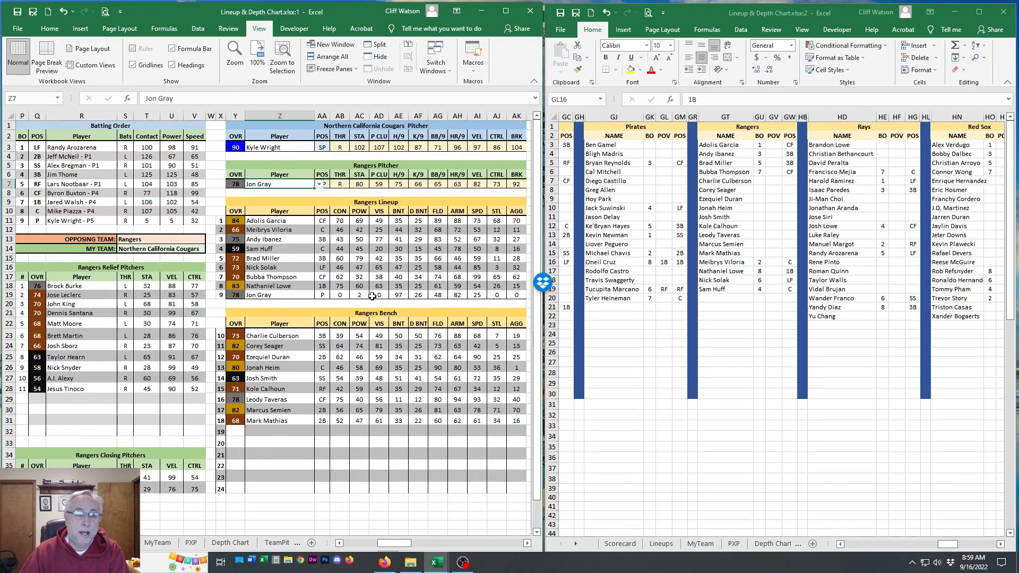
click(324, 165)
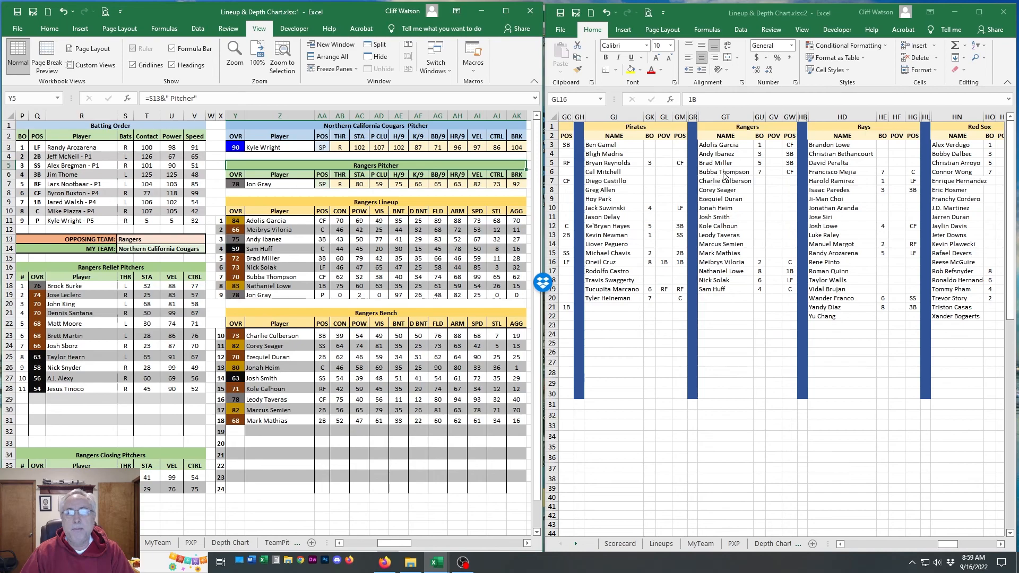
Clear all batting order numbers for the Rangers in the depth chart, cells GU3 to GU19.
click(761, 149)
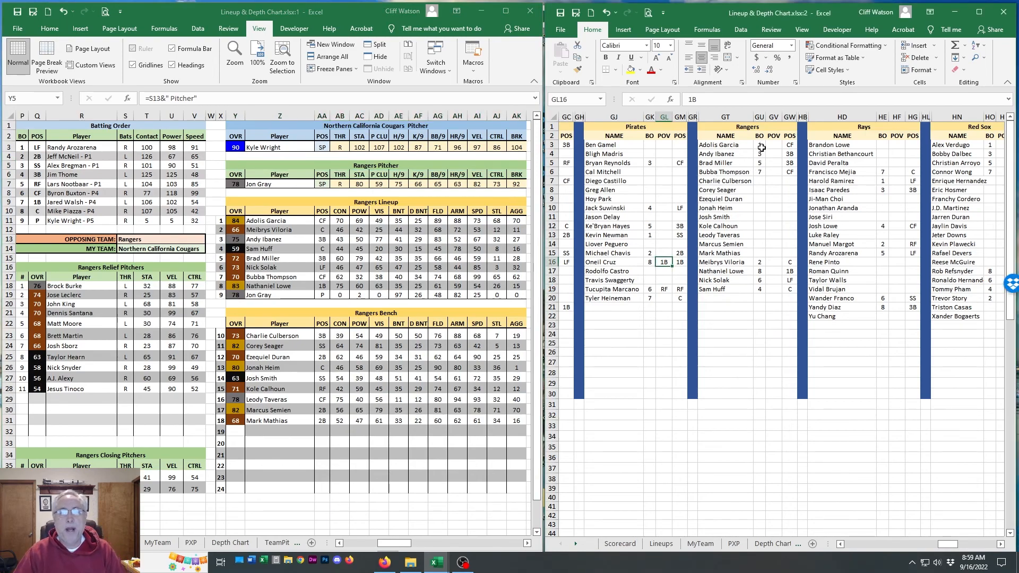
click(761, 145)
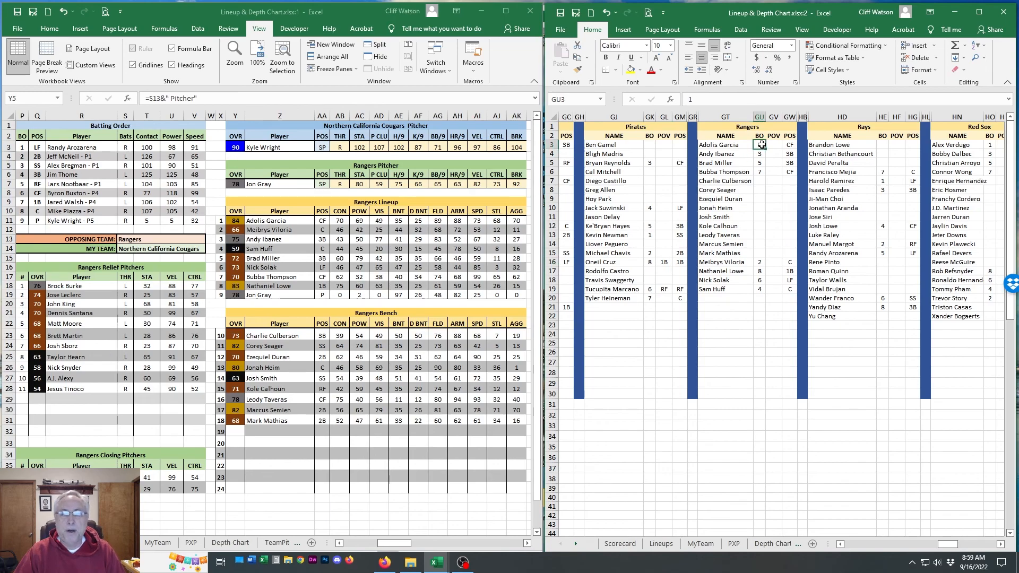
drag(761, 145, 757, 290)
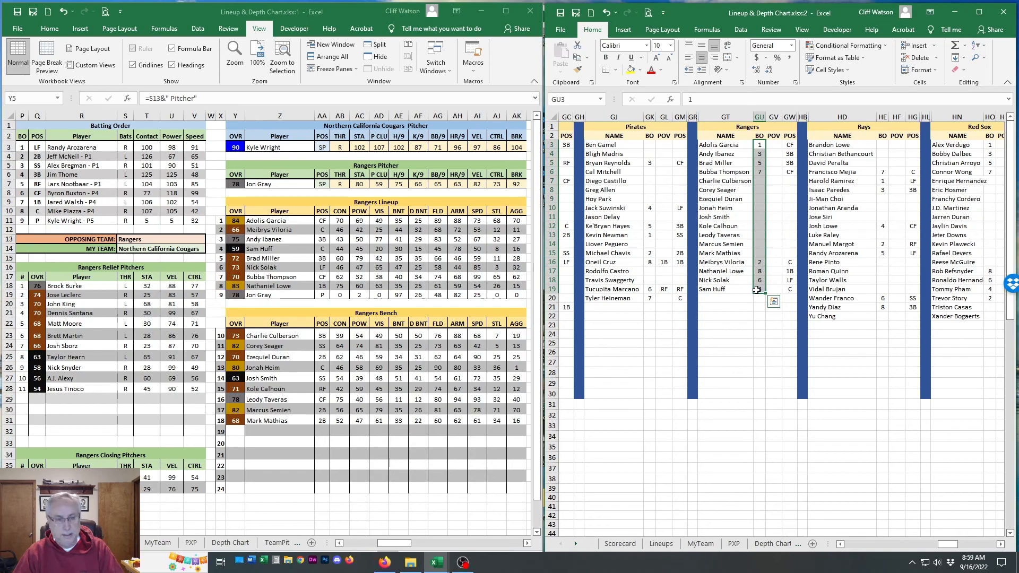
key(Delete)
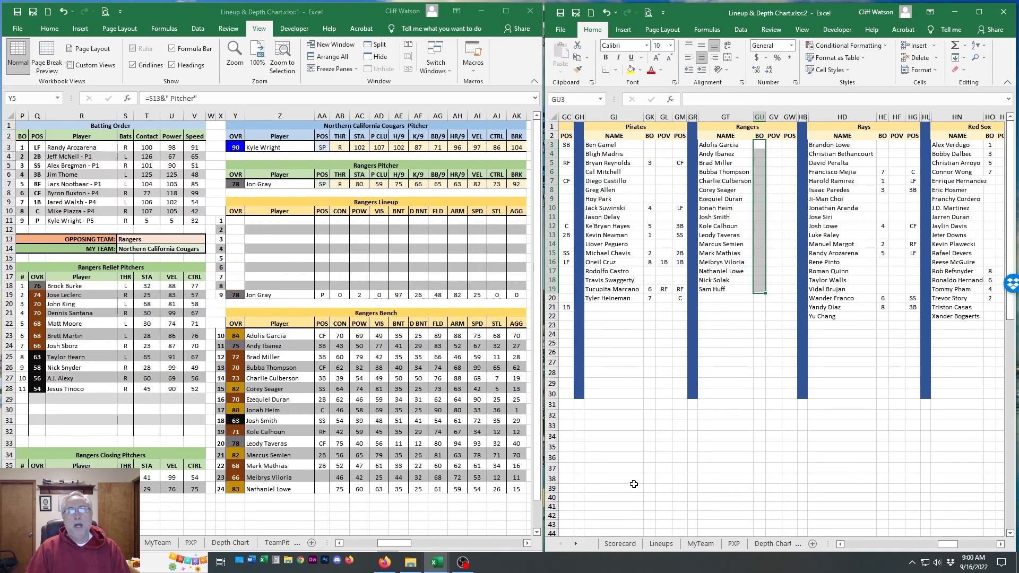
click(759, 334)
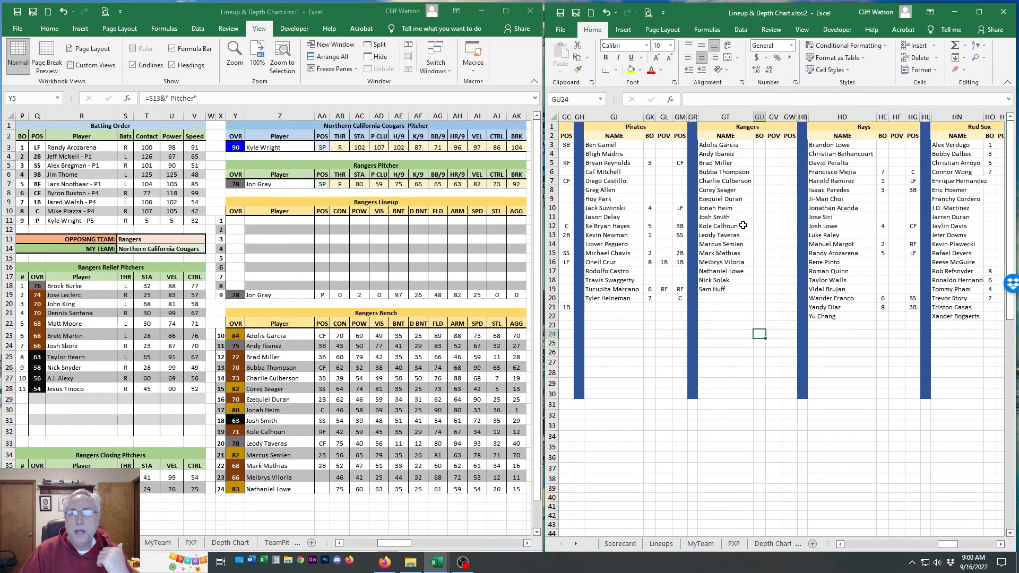
Assign Rangers batting order 1 to Corey Seager and 2 to Kole Calhoun in the depth chart's BO column.
click(759, 189)
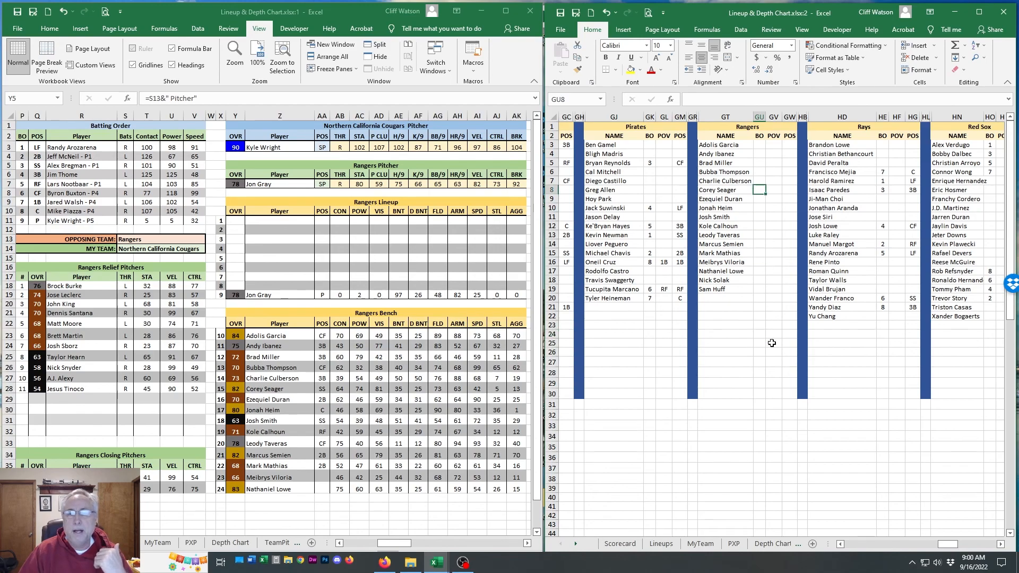
text(1)
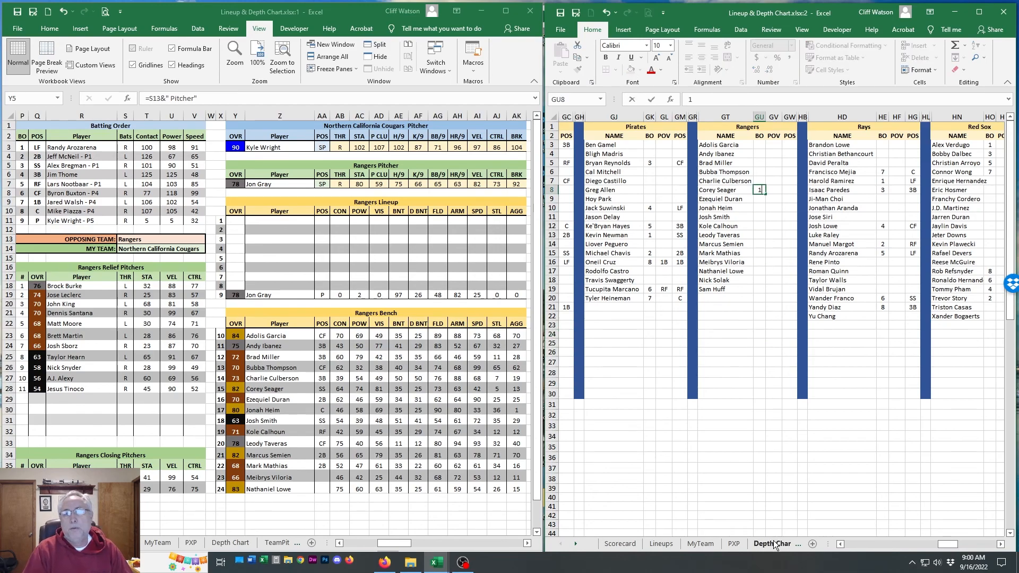
key(Return)
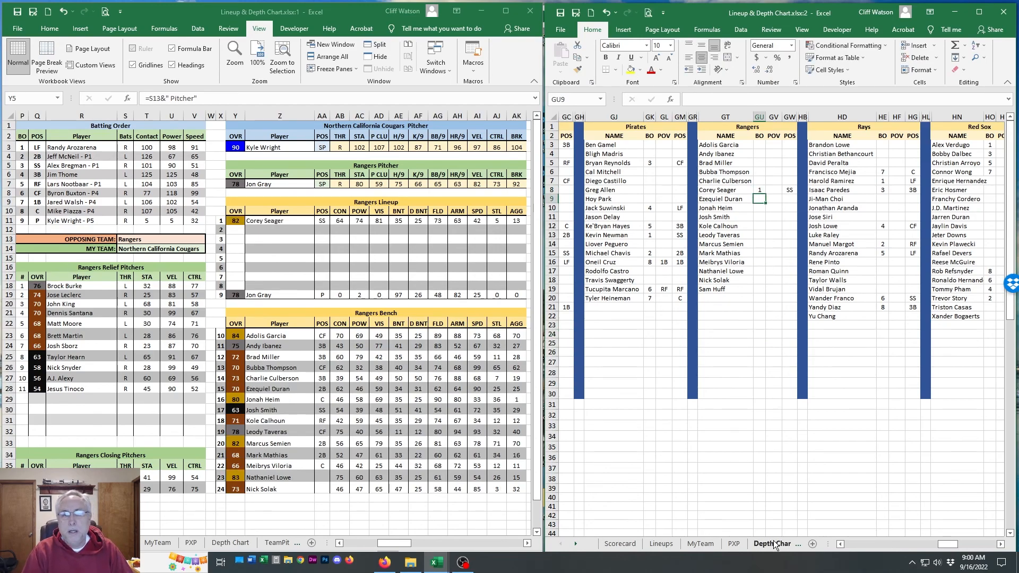
key(Down)
key(Down)
key(Down)
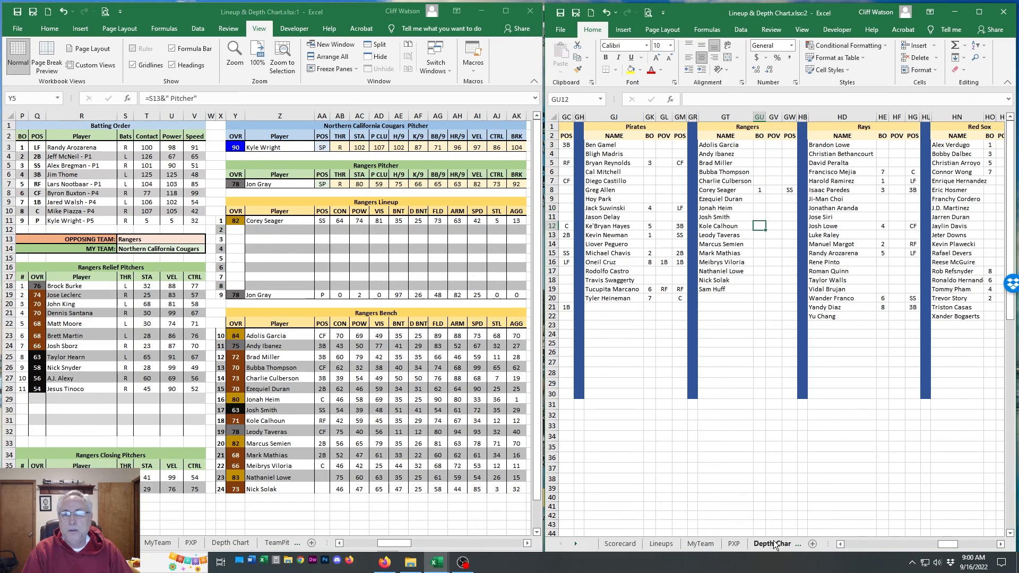
text(2)
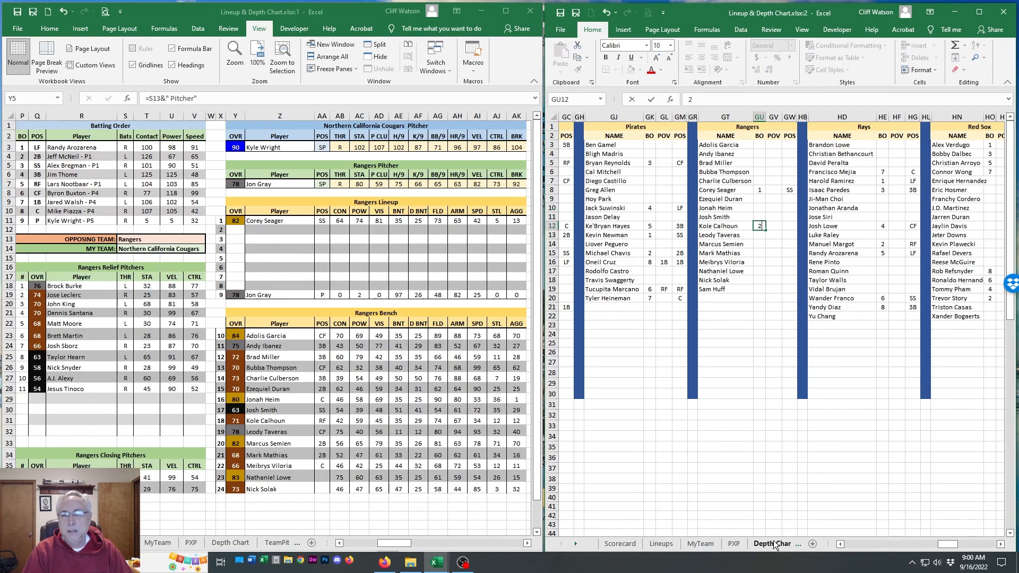
key(Return)
Assign Rangers batting order 3 to Marcus Semien, 4 to Nathaniel Lowe and 5 to Nick Solak in the depth chart's BO column.
key(Down)
text(3)
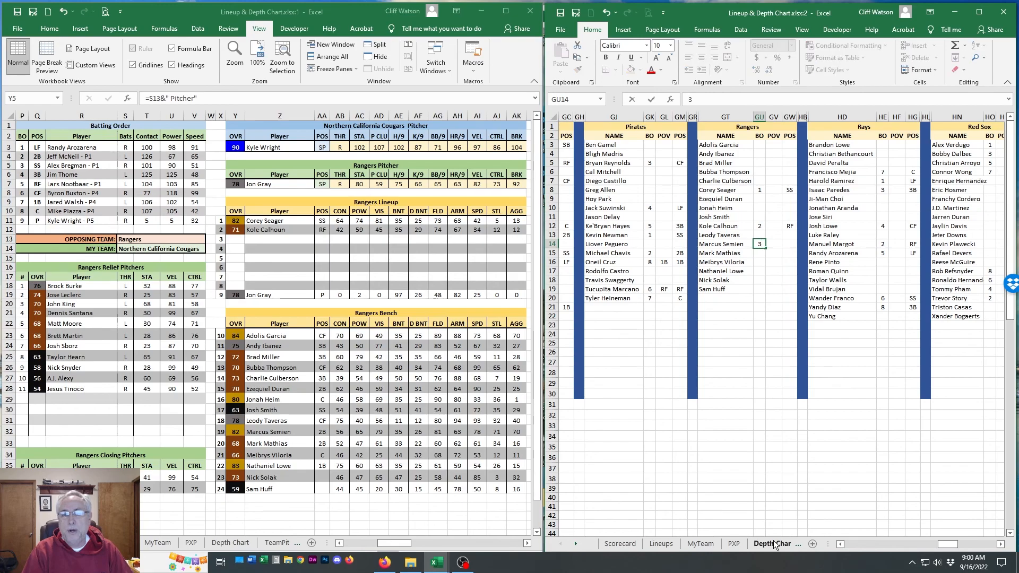
key(Return)
key(Down)
key(Down)
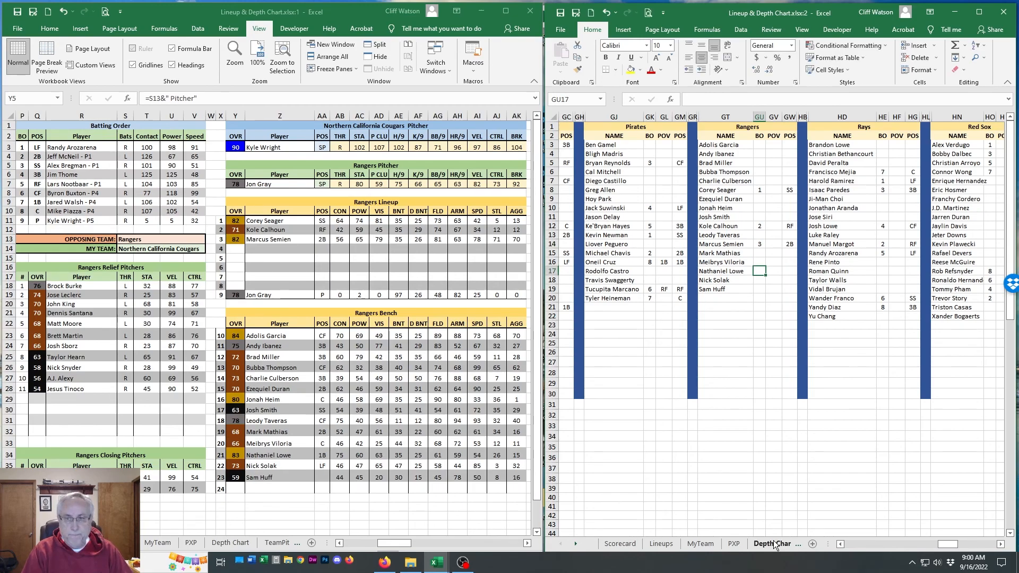
text(4)
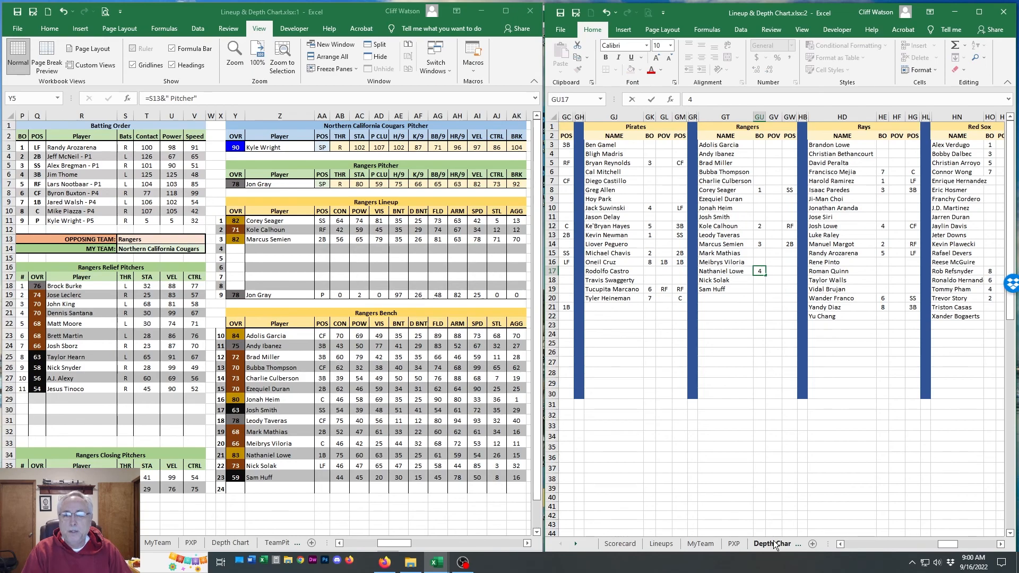
key(Return)
text(5)
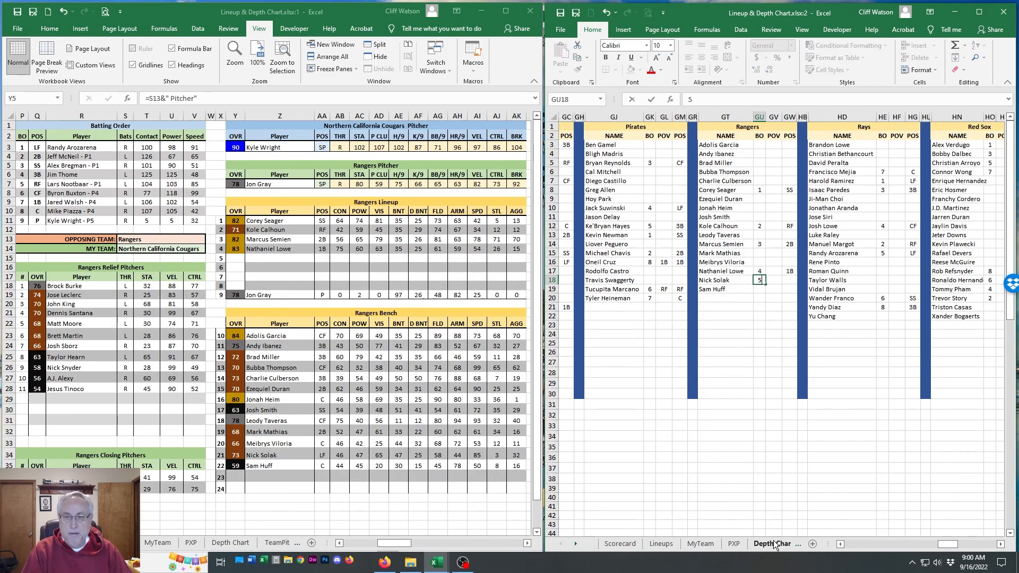
key(Up)
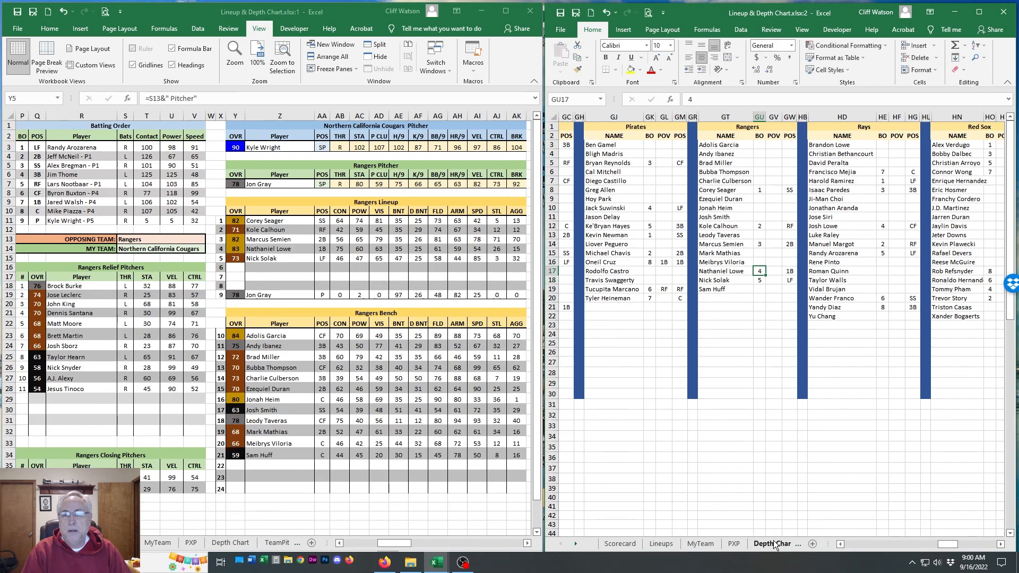
Assign Rangers batting order 6 to Adolis Garcia and 7 to Brad Miller in the depth chart's BO column.
key(Up)
key(Up)
key(Up)
key(Up)
key(Up)
key(Up)
key(Up)
key(Up)
key(Up)
key(Up)
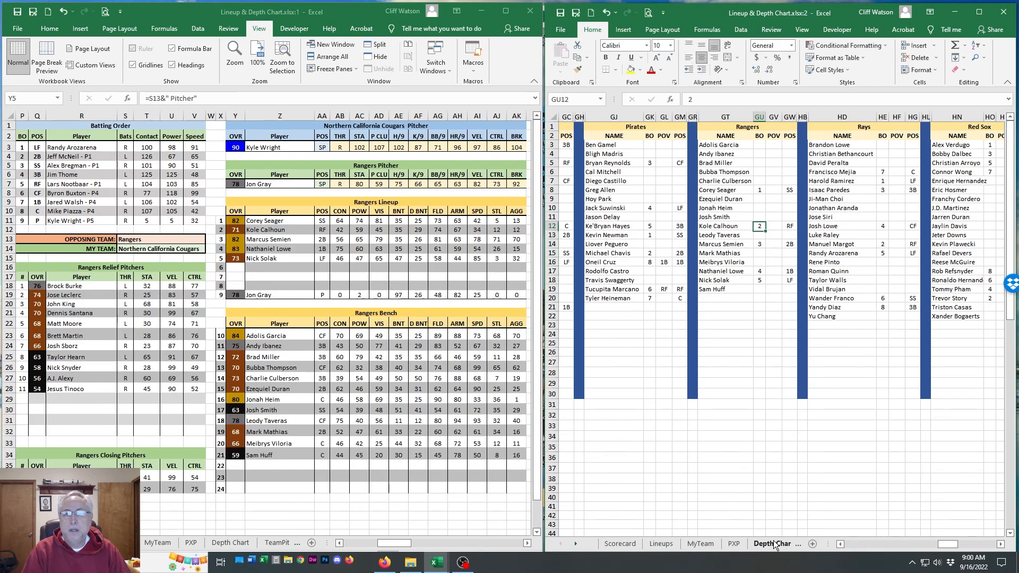
key(Up)
key(Up)
key(Up)
key(Up)
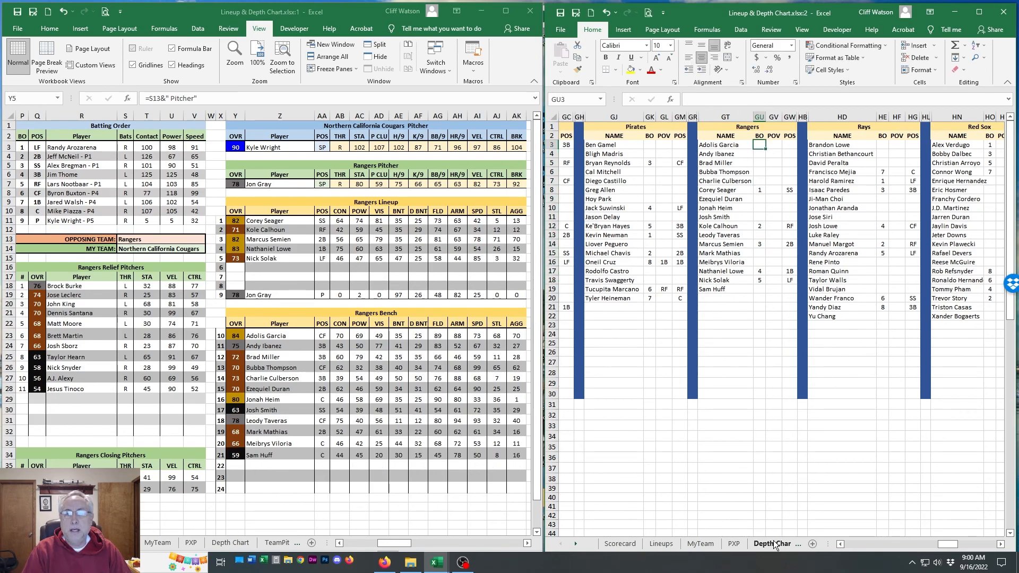
text(6)
key(Return)
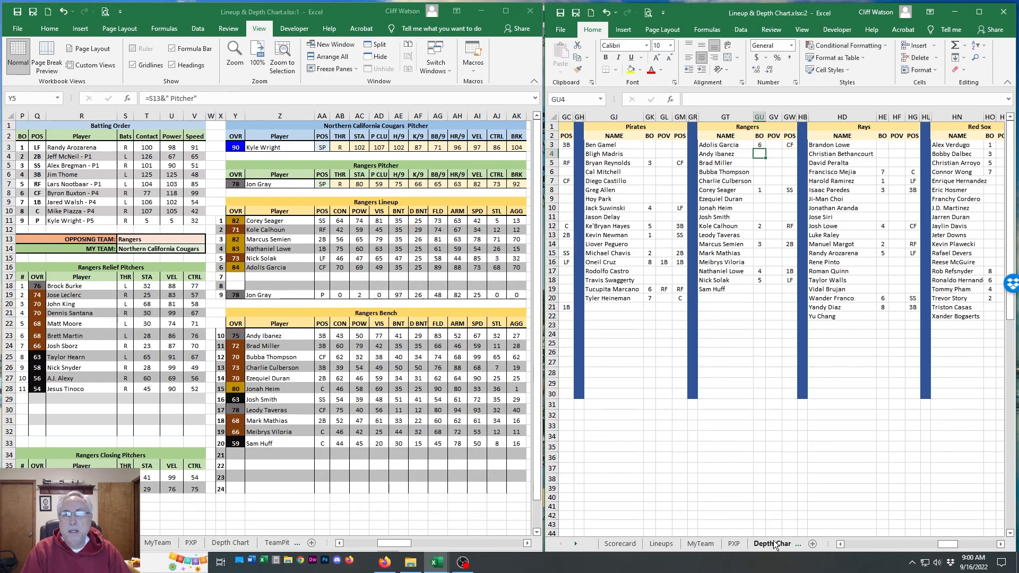
key(Down)
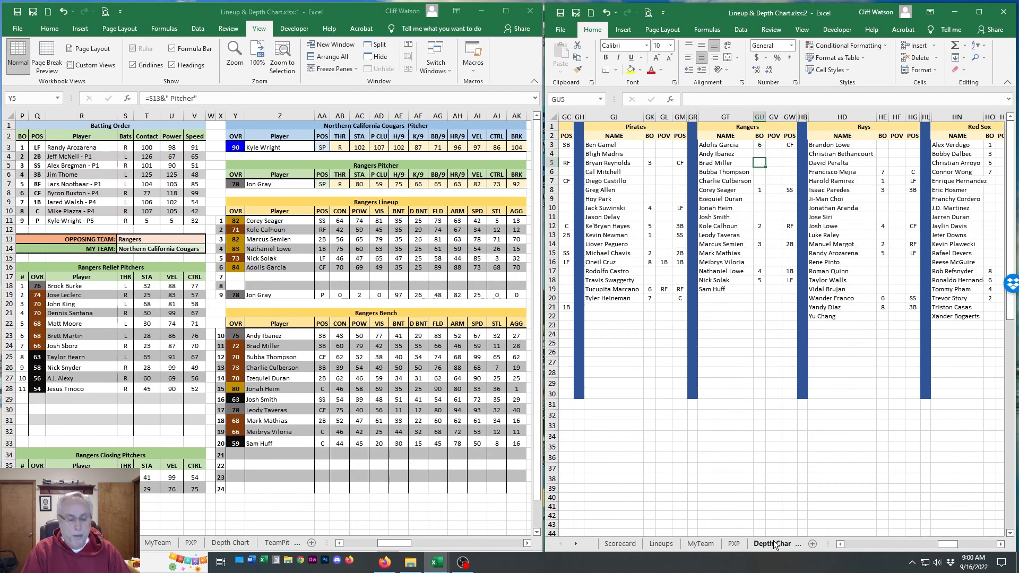
text(7)
key(Return)
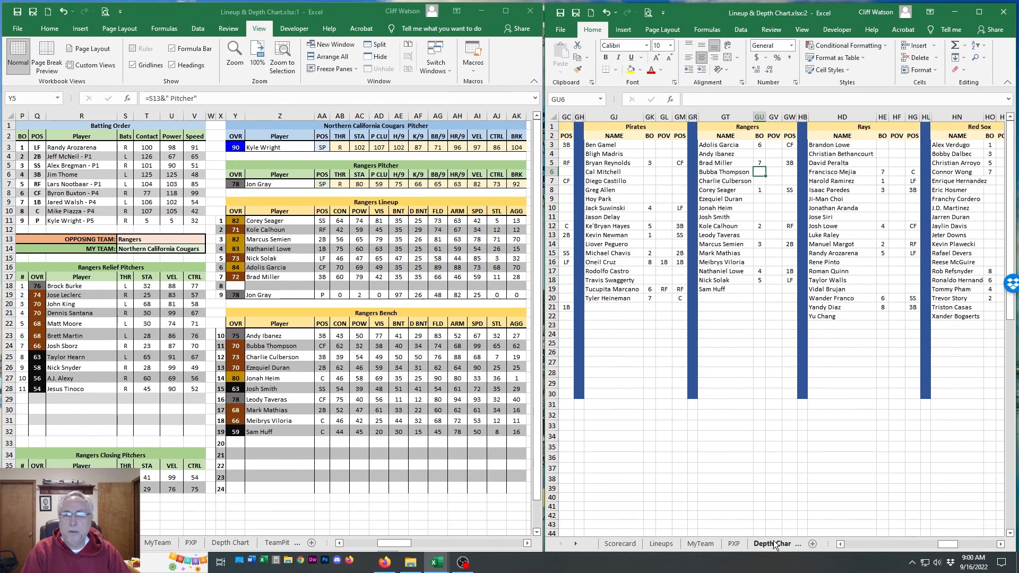
key(Down)
key(Up)
key(Up)
key(Up)
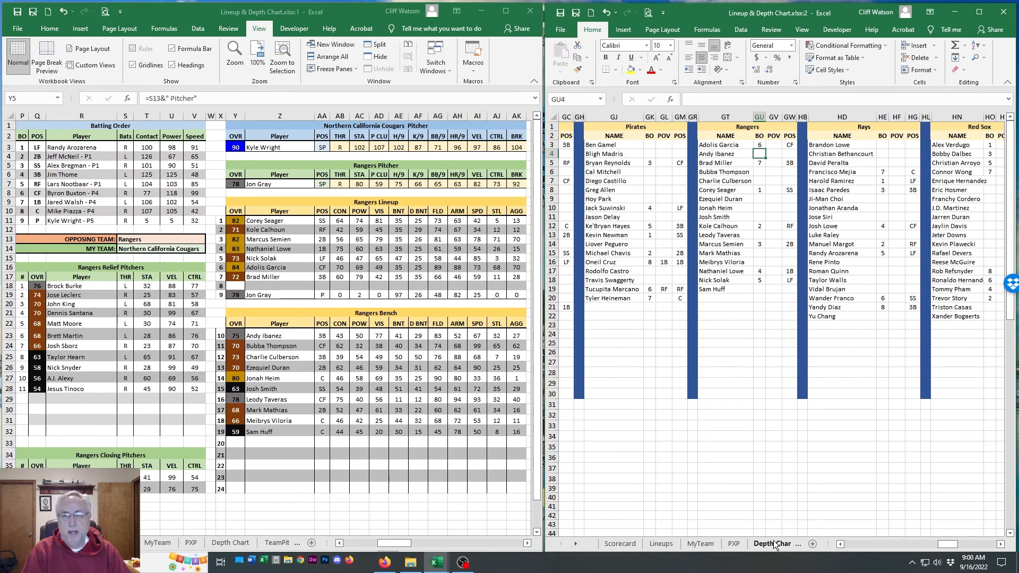
key(Down)
key(Down)
text(8)
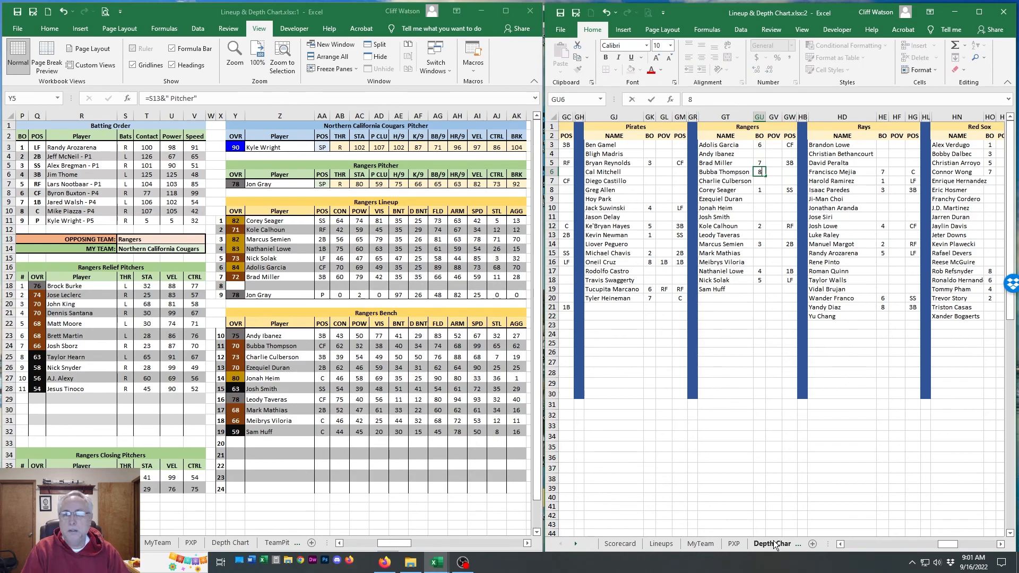
key(Escape)
key(Down)
key(Down)
key(Down)
key(Up)
key(Up)
text(8)
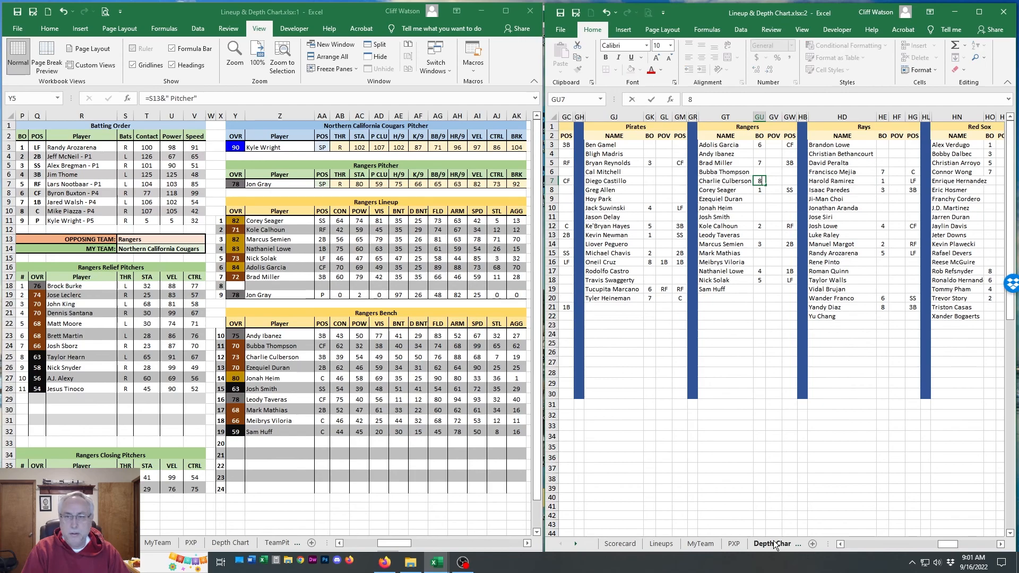
key(Return)
key(Up)
key(Delete)
key(Down)
key(Down)
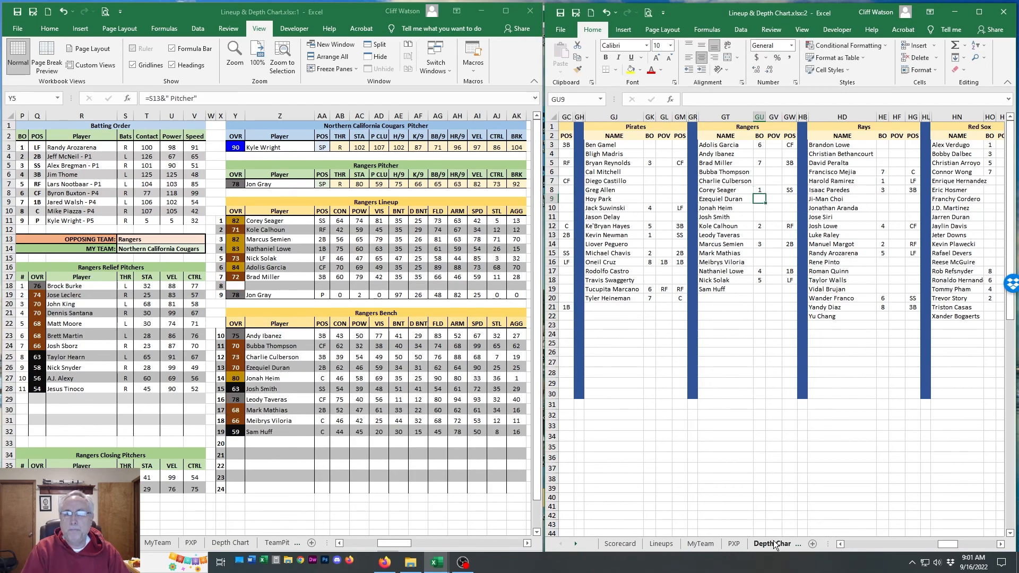
text(8)
key(Return)
key(Up)
key(Delete)
Assign Rangers batting order 8 to Jonah Heim in the depth chart's BO column.
key(Down)
text(8)
key(Return)
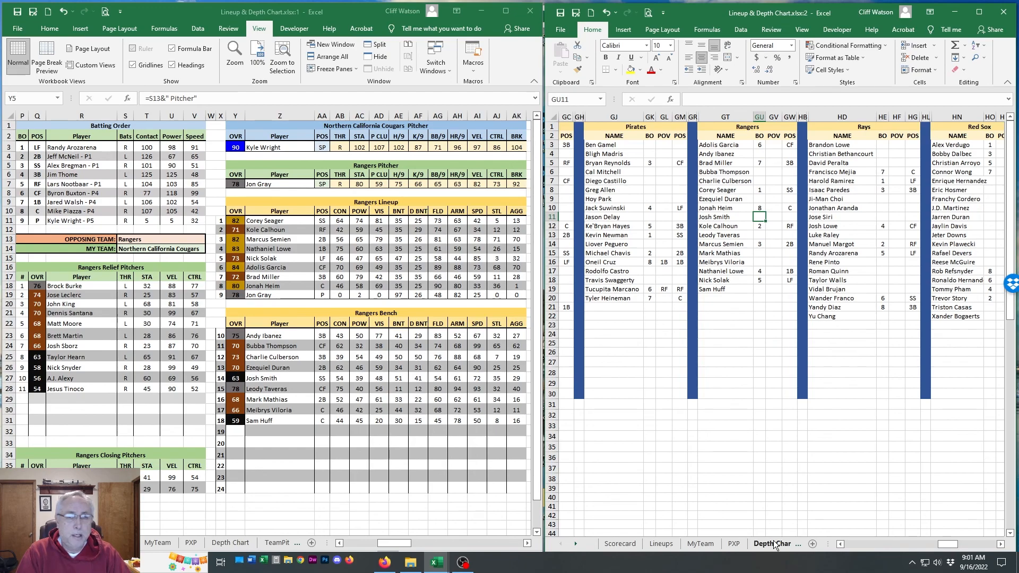
Give Charlie Culberson batting order 3 in the Rangers BO column, cell GU7.
key(Up)
key(Up)
key(Up)
key(Up)
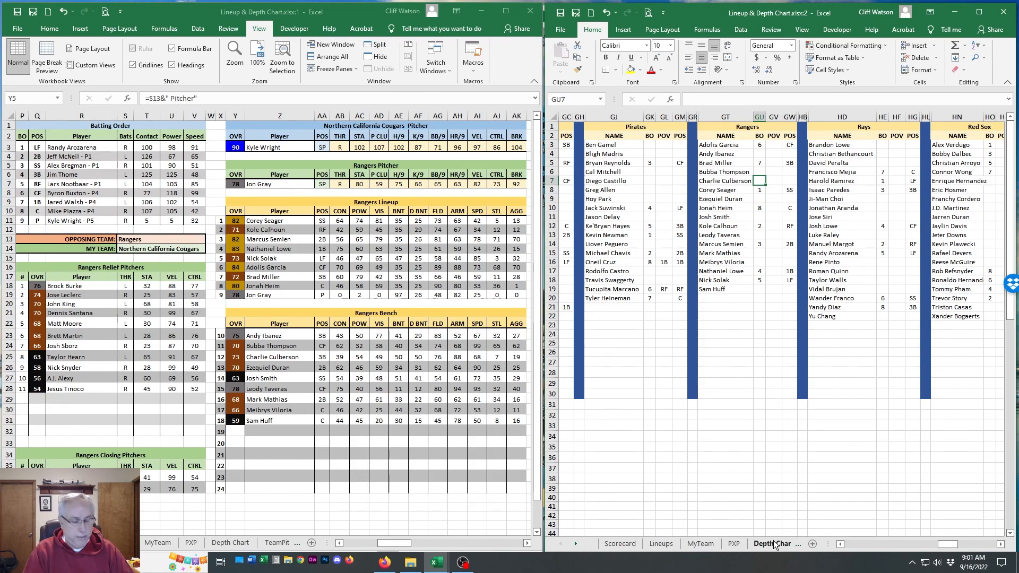
text(3)
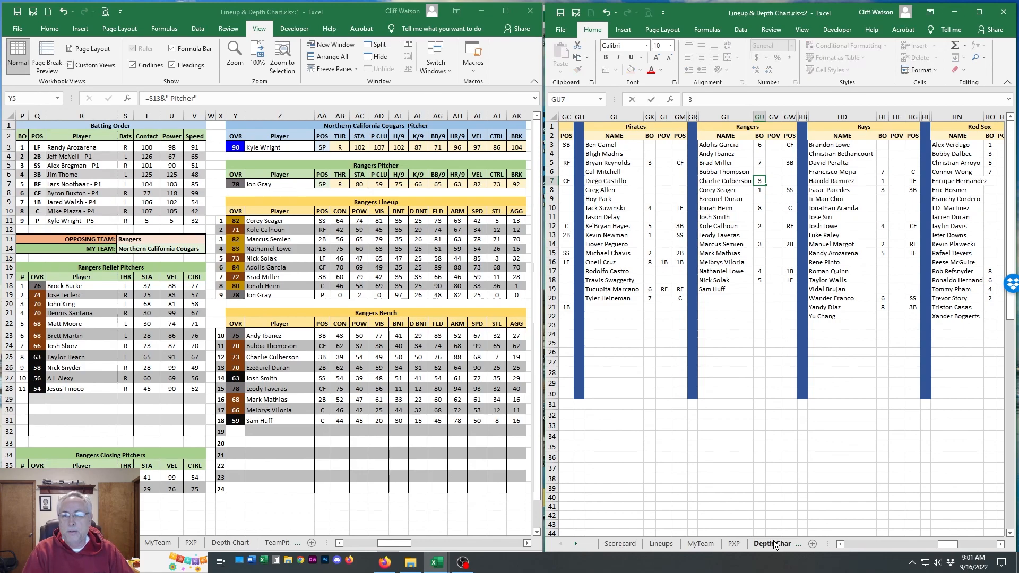
key(Return)
Clear Marcus Semien's batting order number in cell GU14 of the Rangers depth chart.
key(Down)
key(Down)
key(Down)
key(Down)
key(Down)
key(Down)
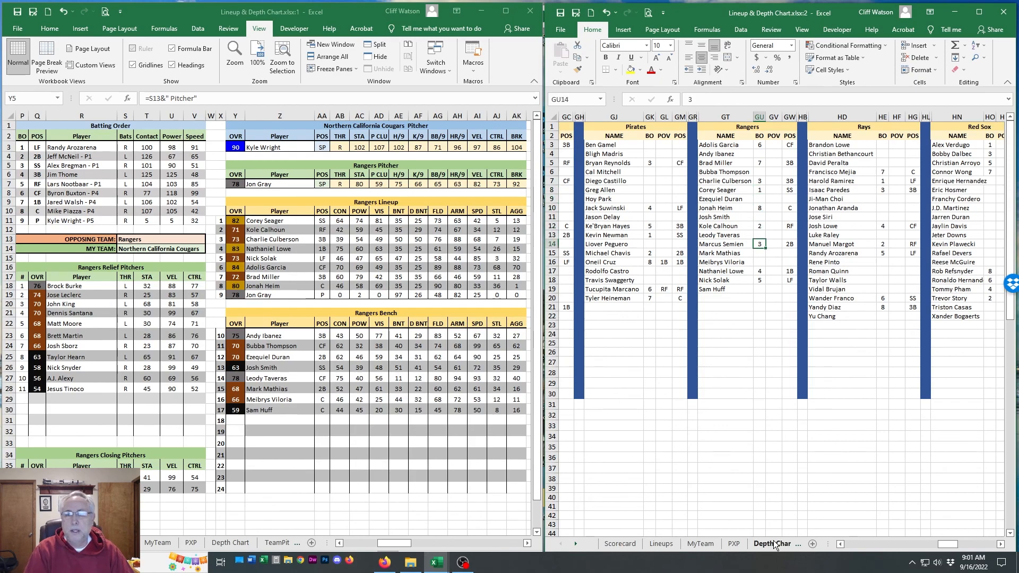
key(Delete)
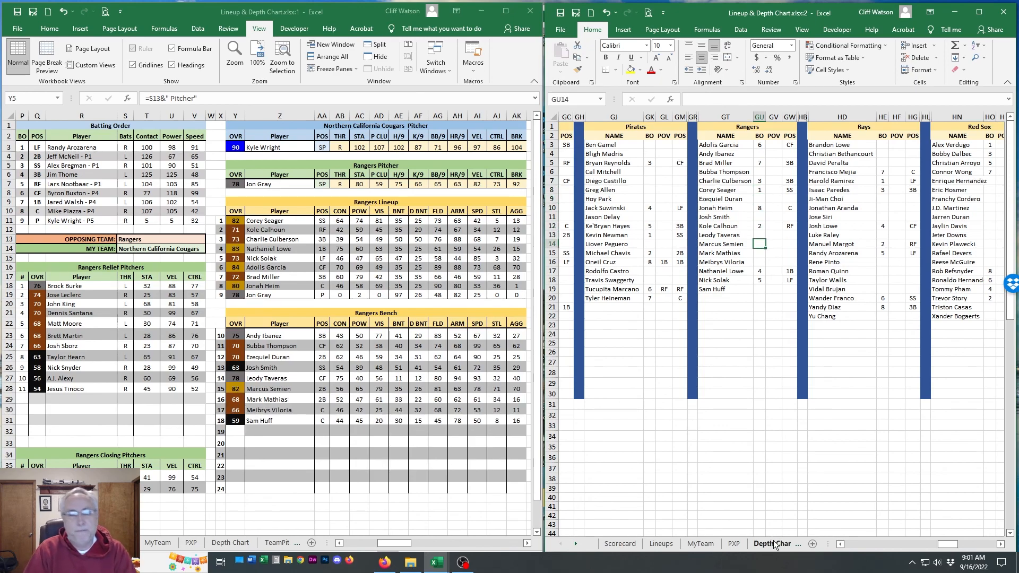
Set Charlie Culberson's position override in the Rangers POV column, cell GV7, to 2B.
key(Up)
key(Up)
key(Up)
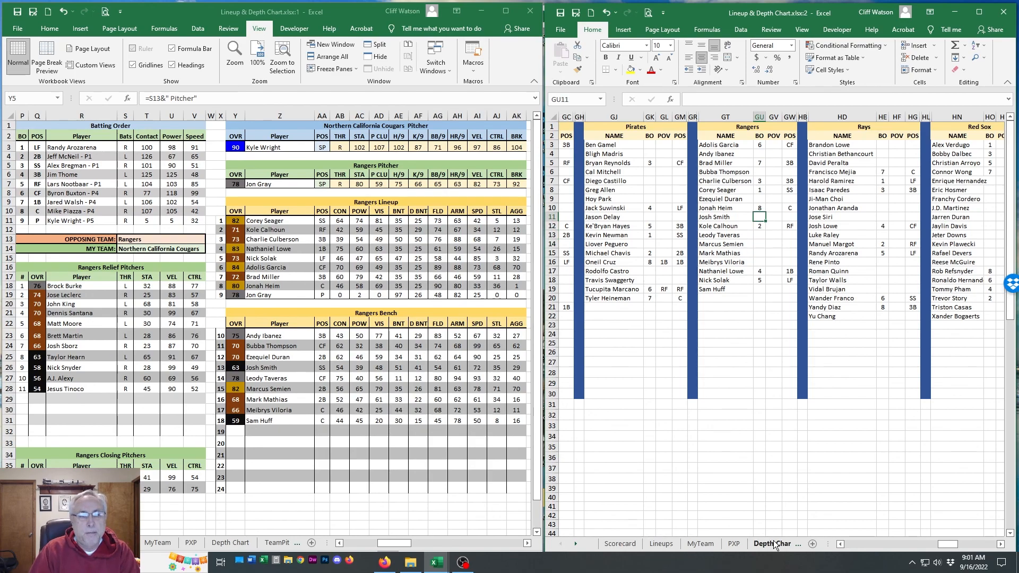
key(Up)
key(Up)
key(Up)
key(Up)
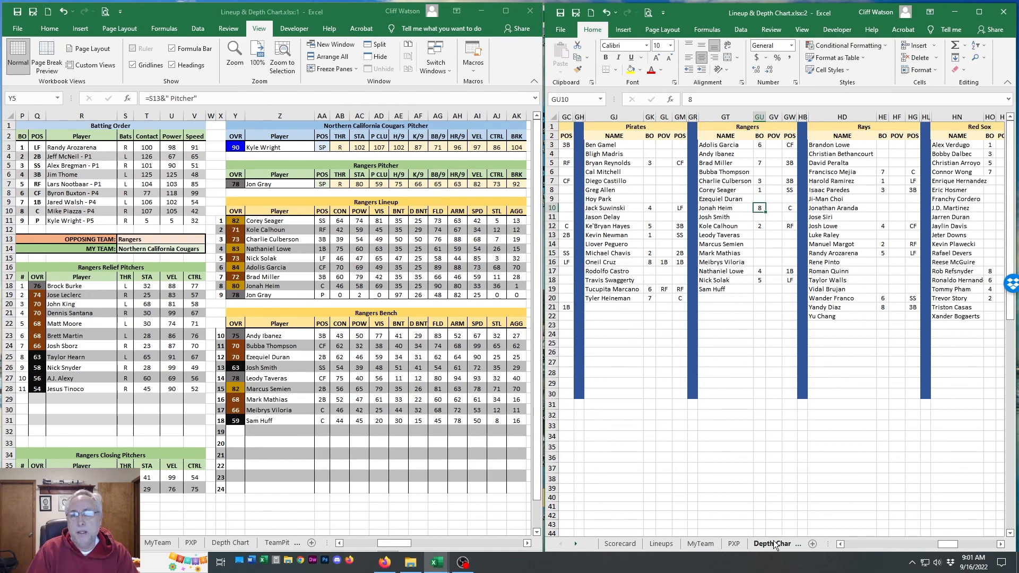
key(Right)
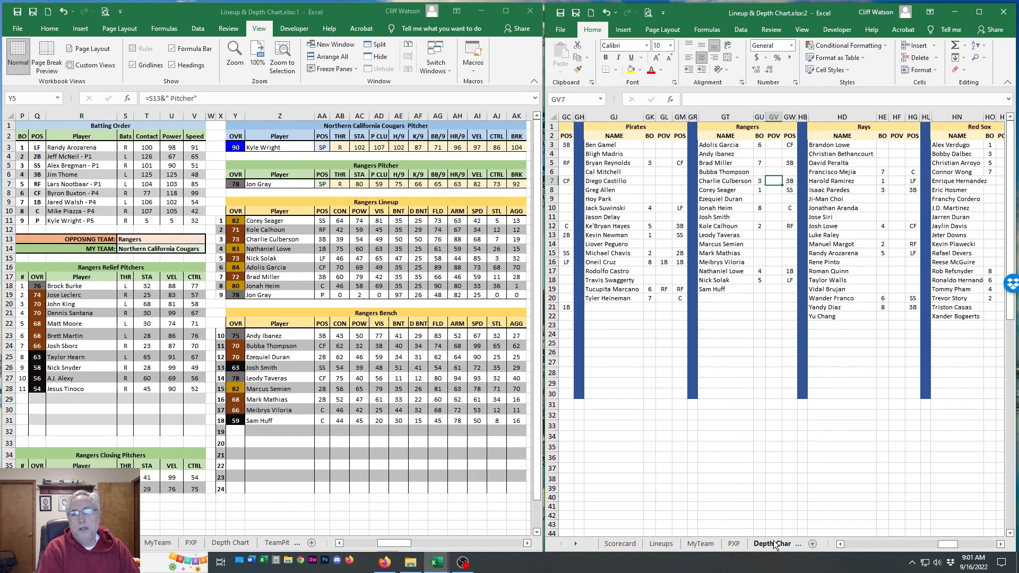
text(2)
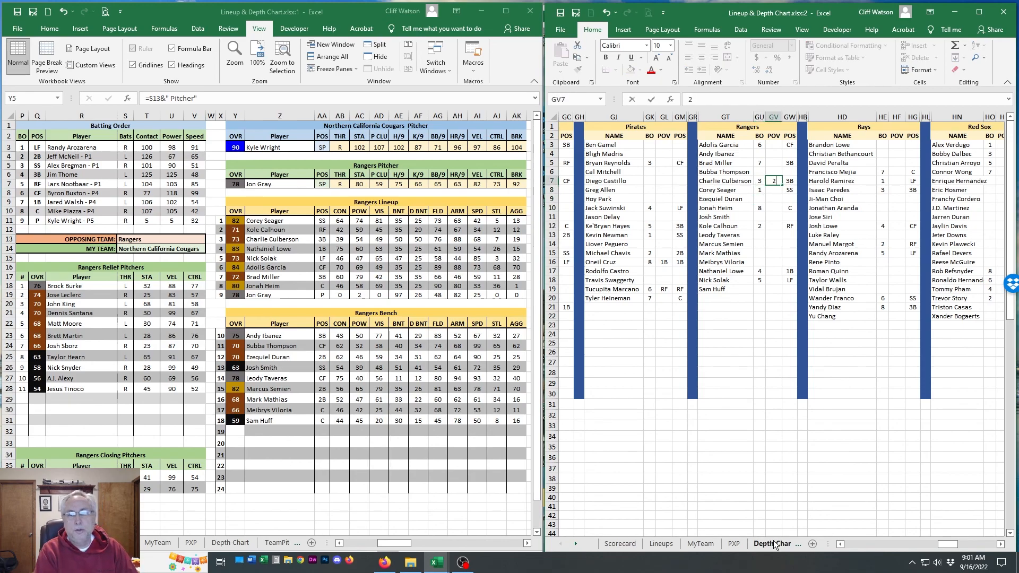
text(B)
key(Return)
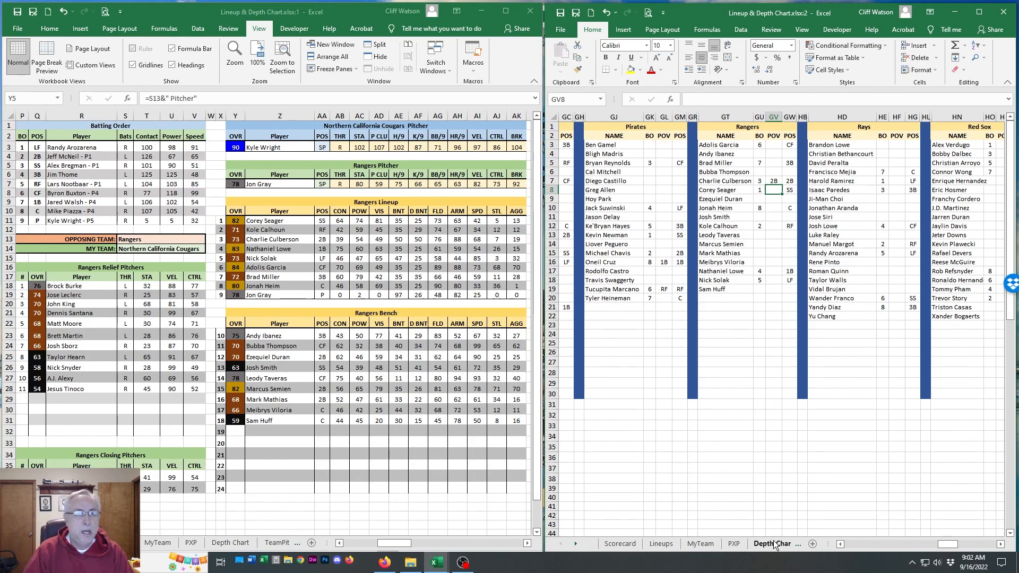
Maximize the lineup sheet's window and show the sheet from column A with both teams' lineups.
click(507, 10)
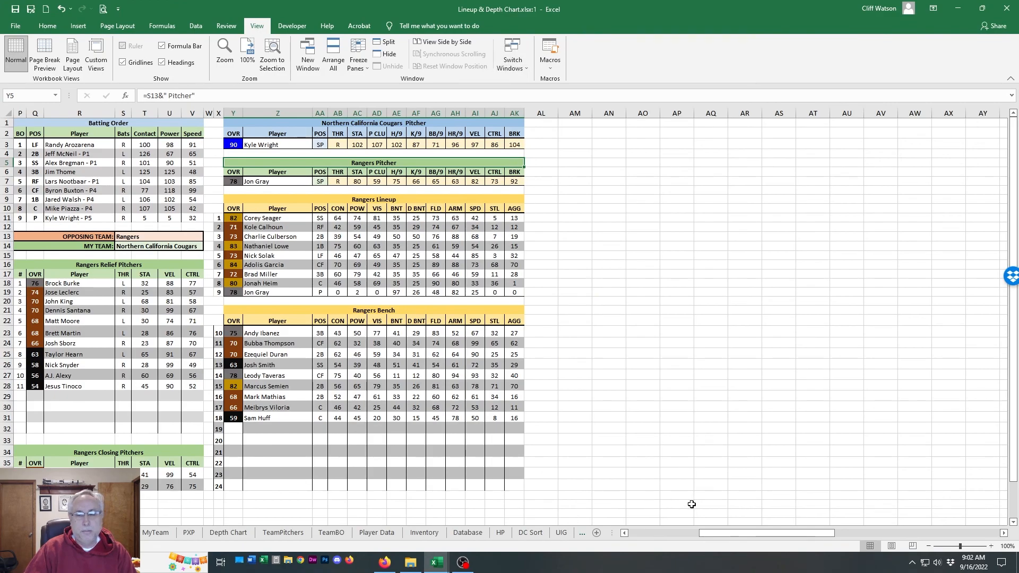
drag(743, 532, 651, 538)
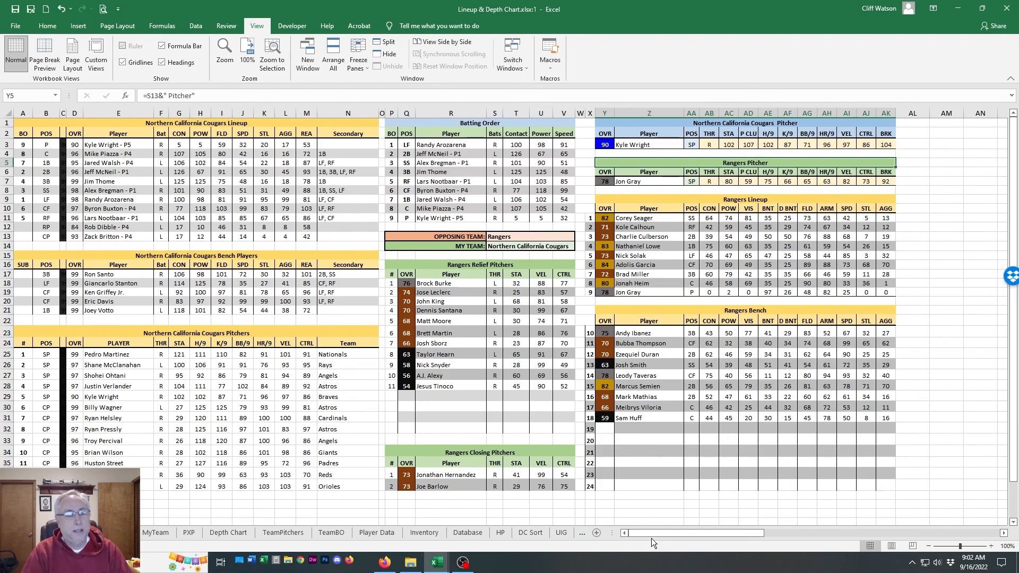